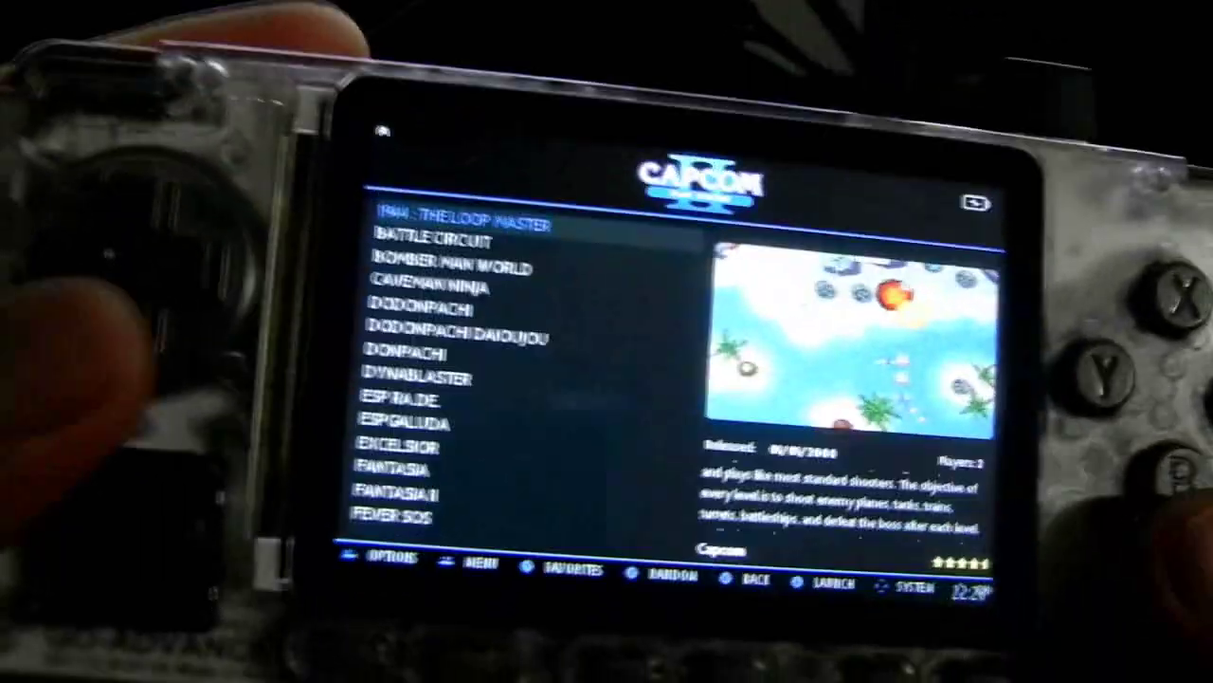
Step: Step through the Capcom game list on the handheld: down one game, then up two
key(Down)
key(Down)
key(Down)
key(Down)
key(Down)
key(Down)
key(Down)
key(Up)
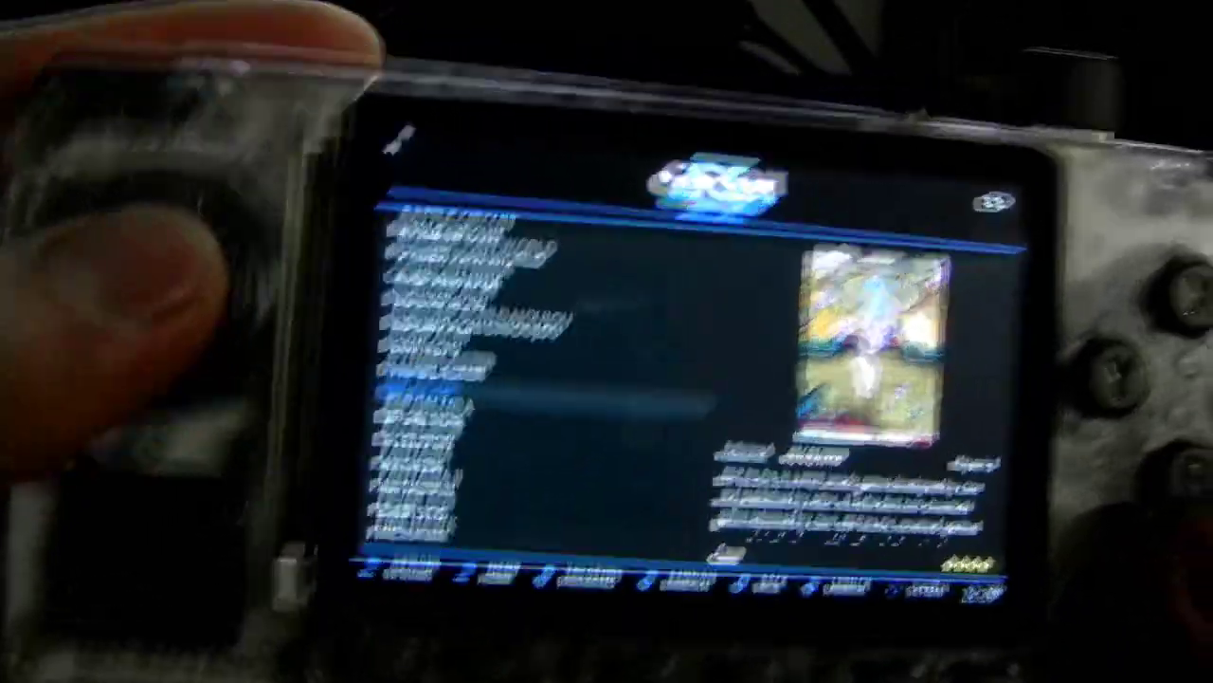
key(Up)
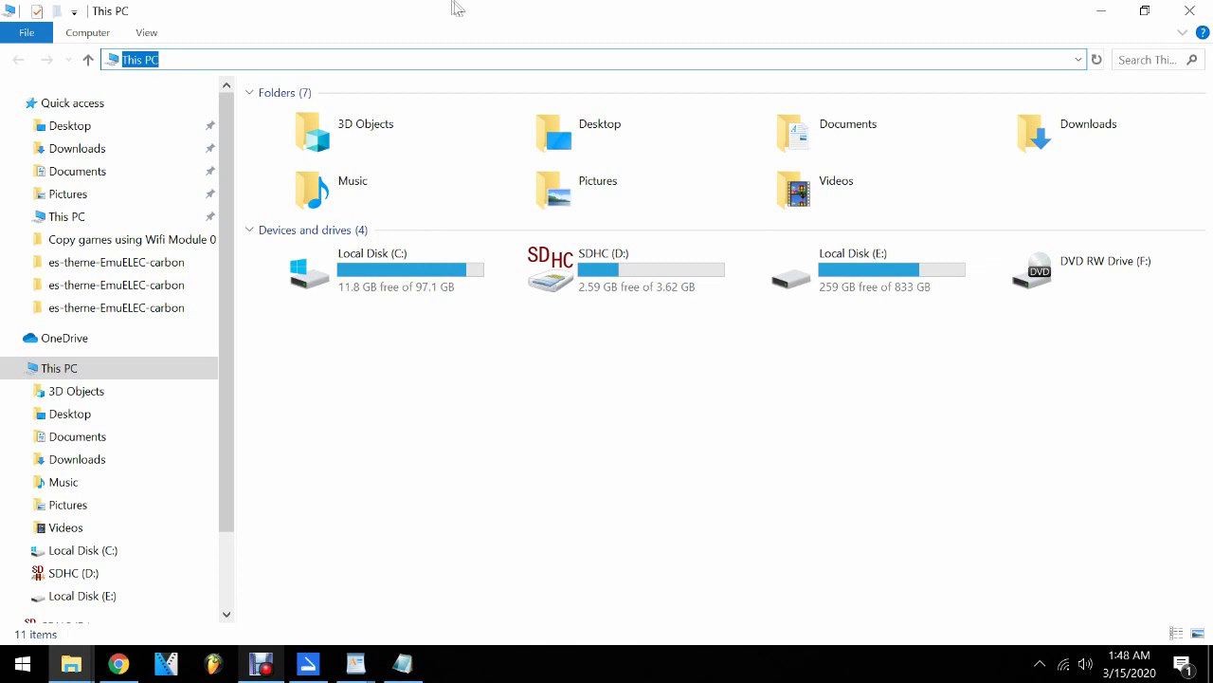
click(1101, 10)
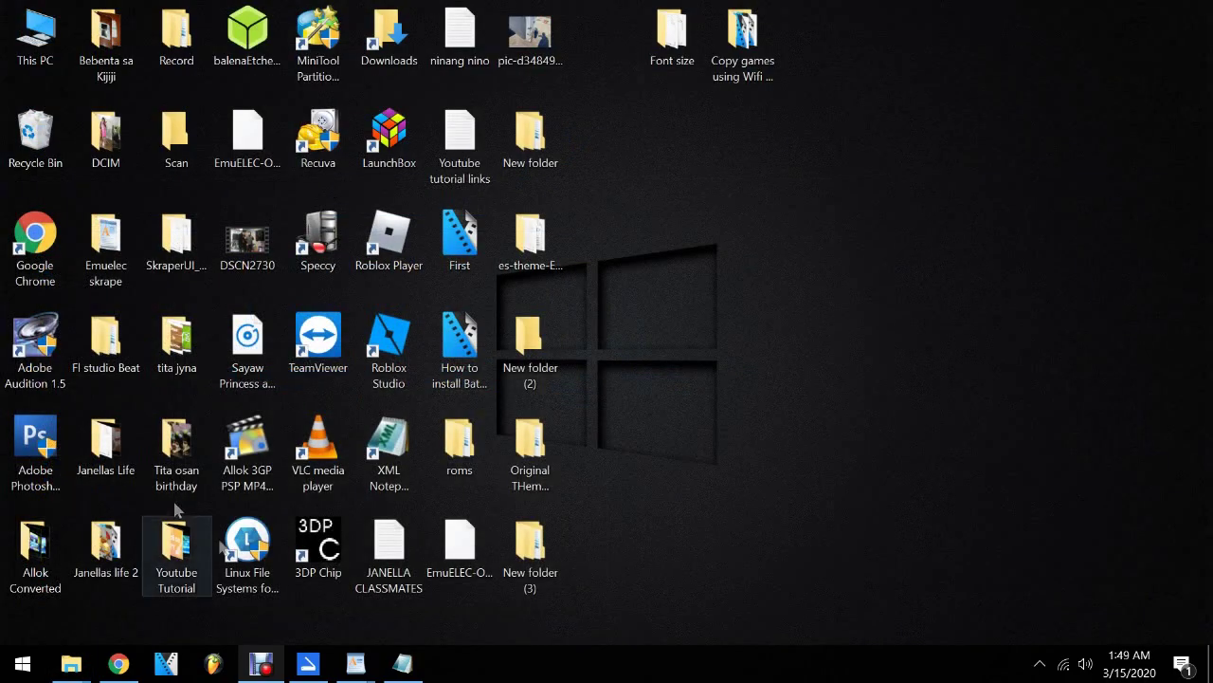
click(265, 533)
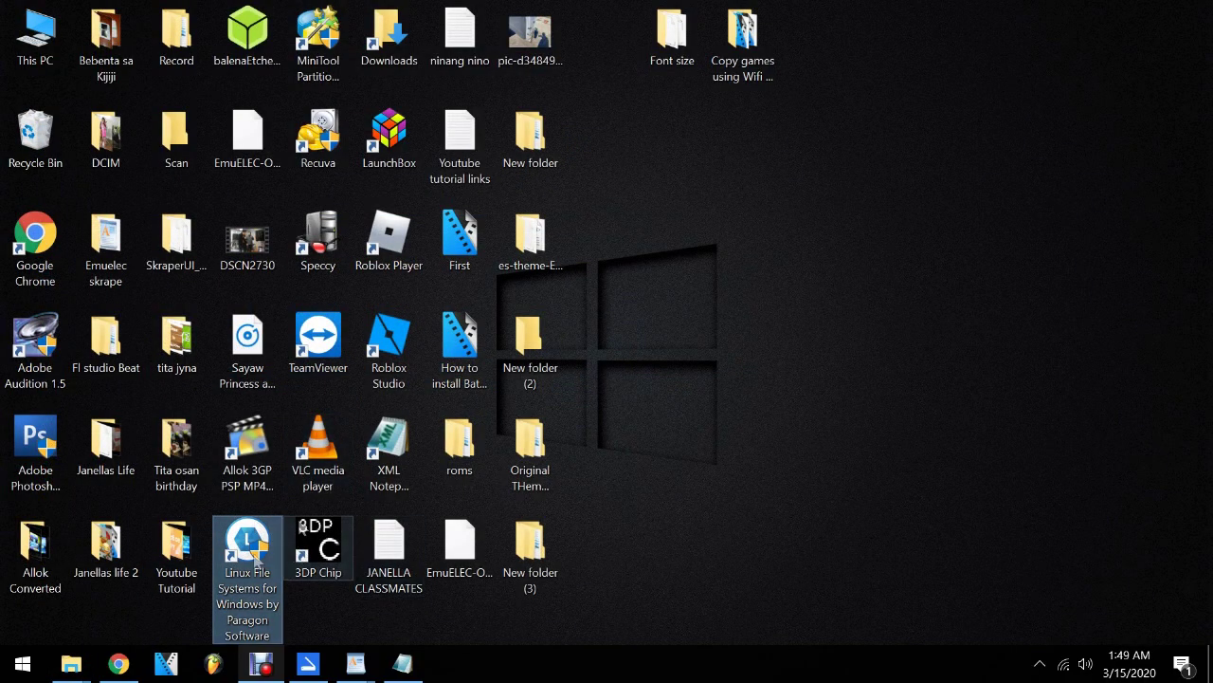
click(271, 665)
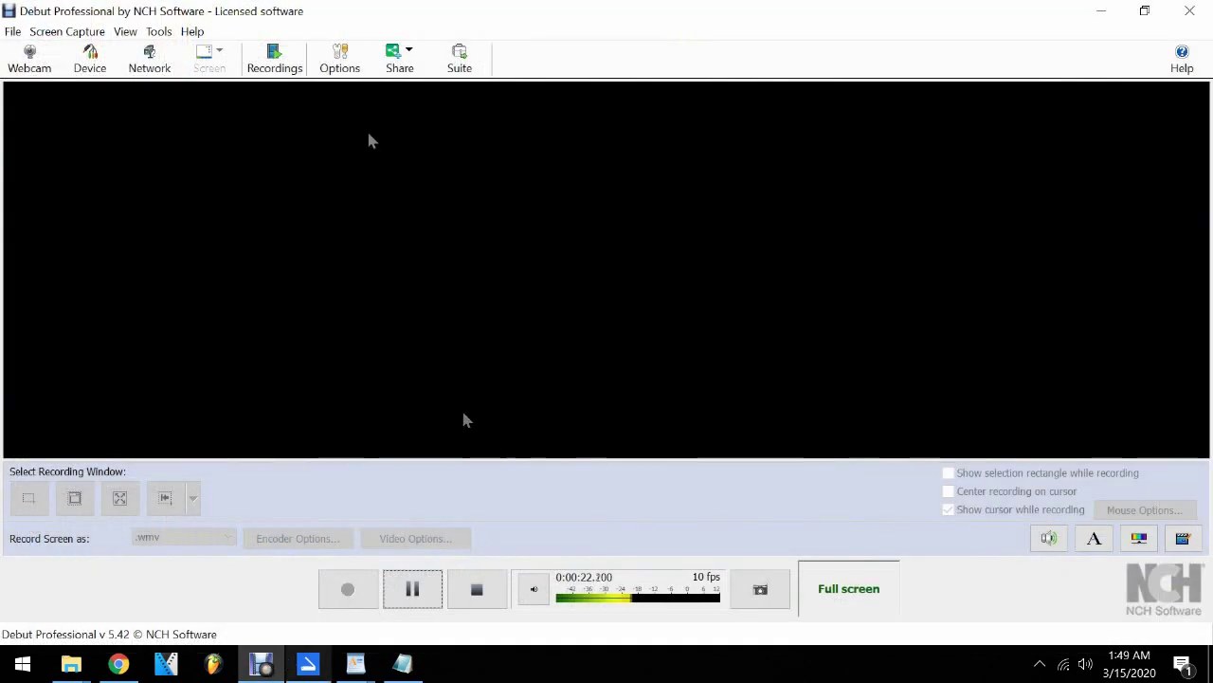
click(1098, 13)
right_click(706, 277)
click(767, 322)
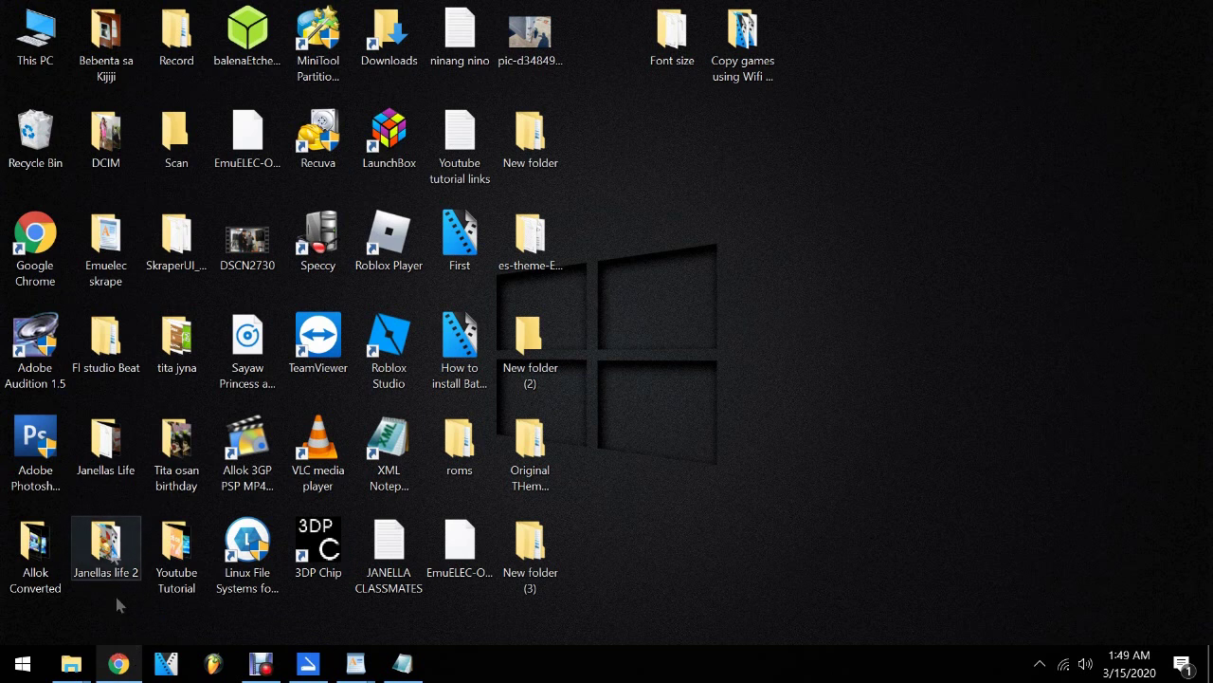
click(38, 36)
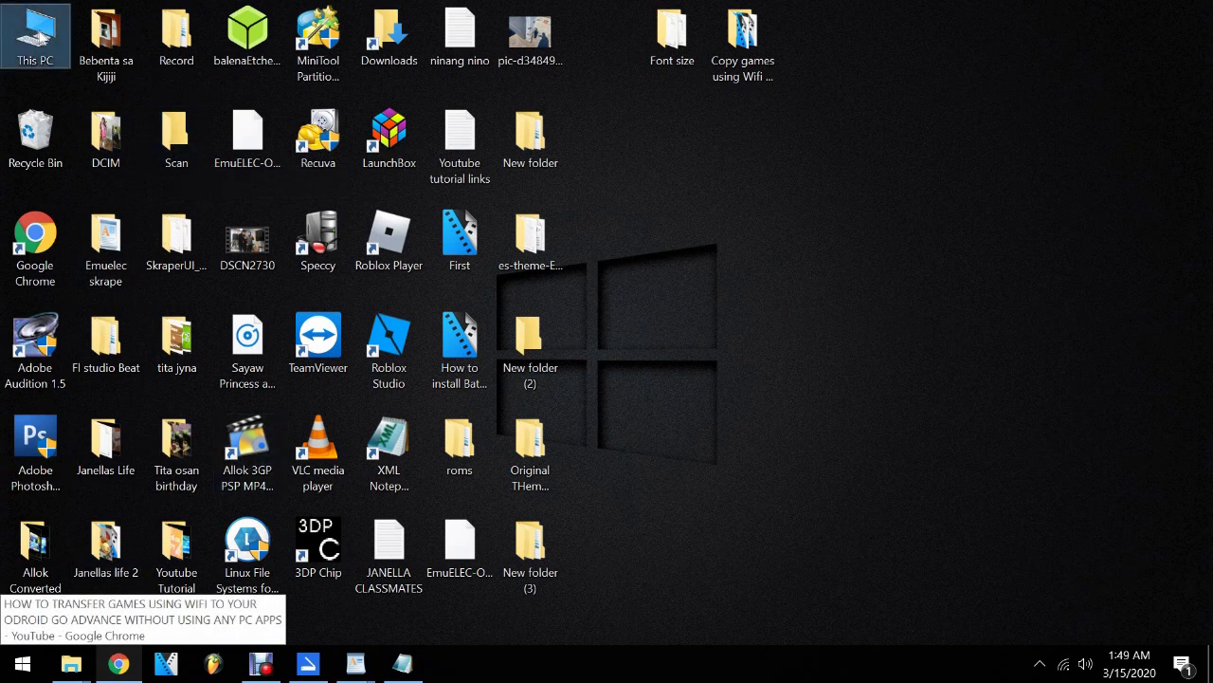
double_click(37, 36)
double_click(493, 107)
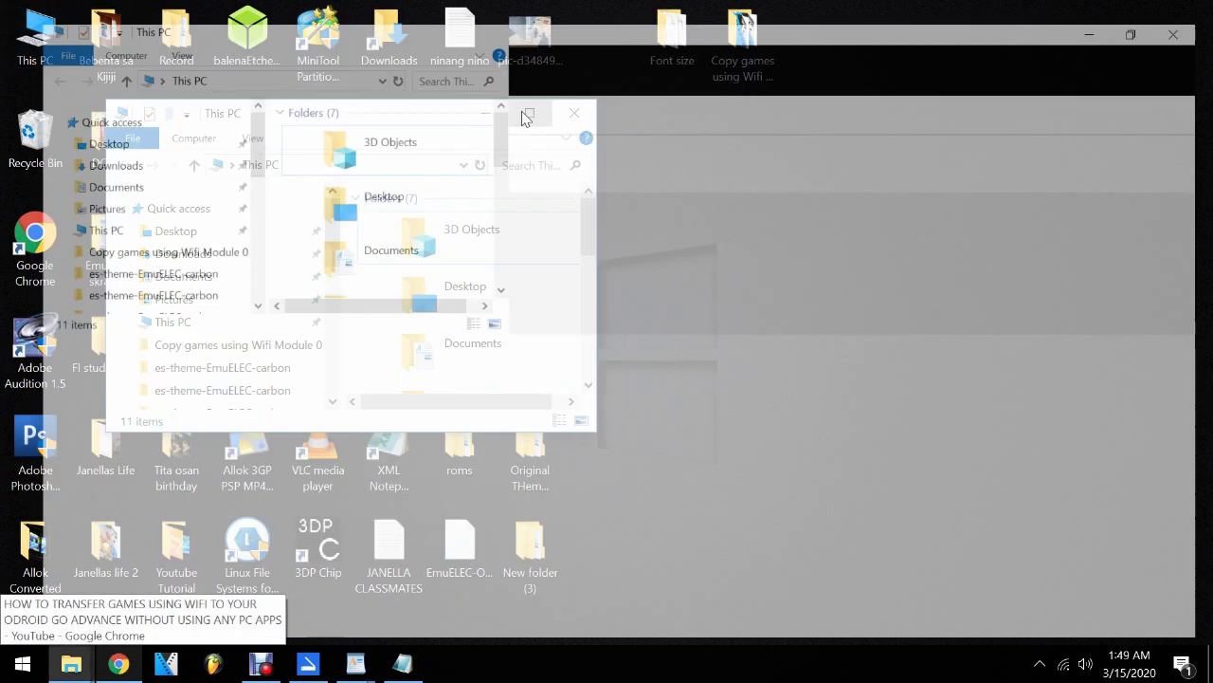
click(238, 60)
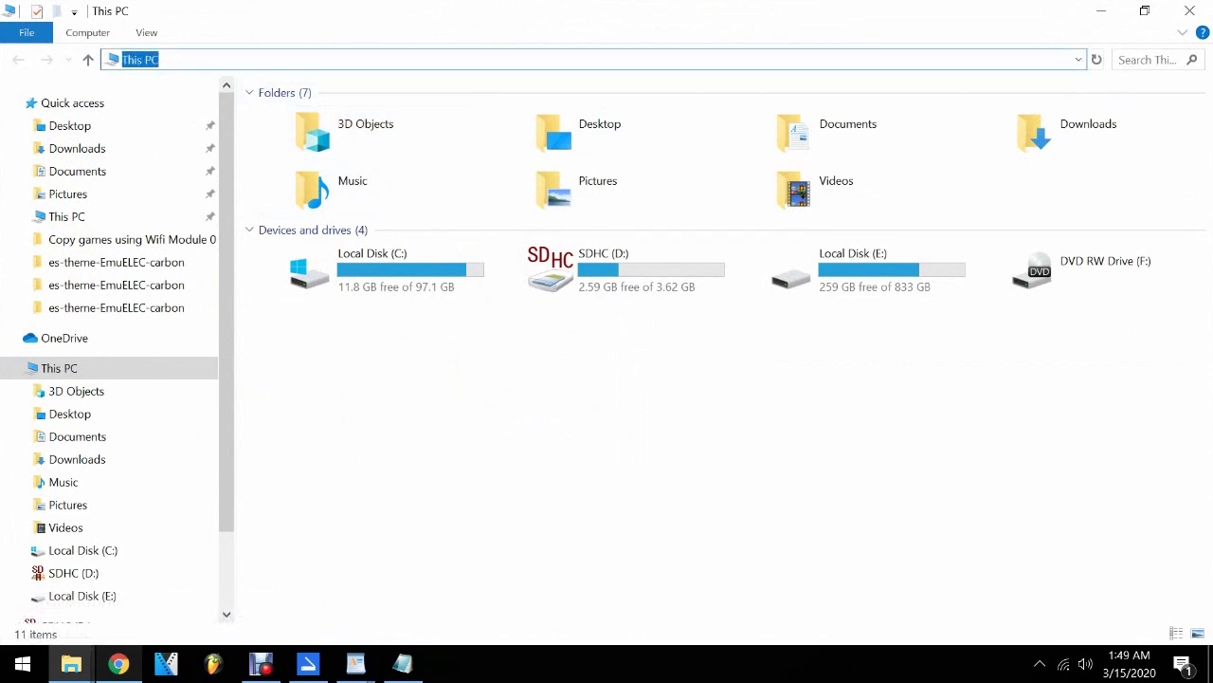
text(1)
text(\\)
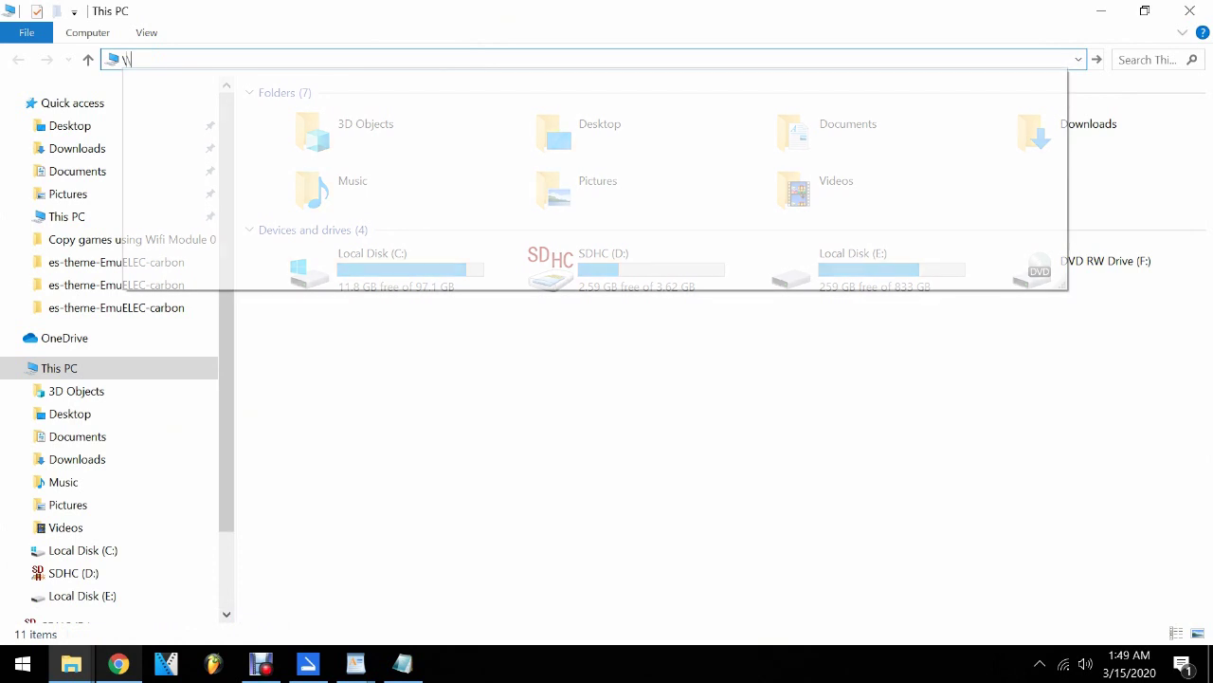
Step: Go to the \\192.168.2.237 share and open its Emulationstation Config folder
key(Down)
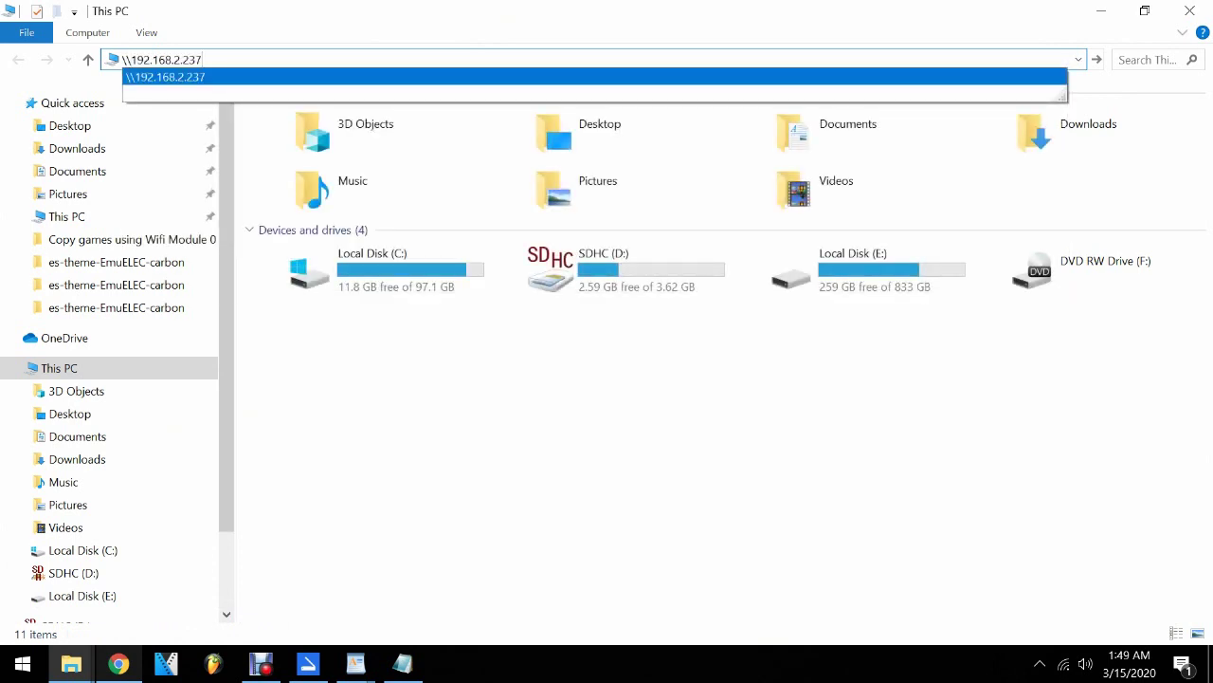
key(Return)
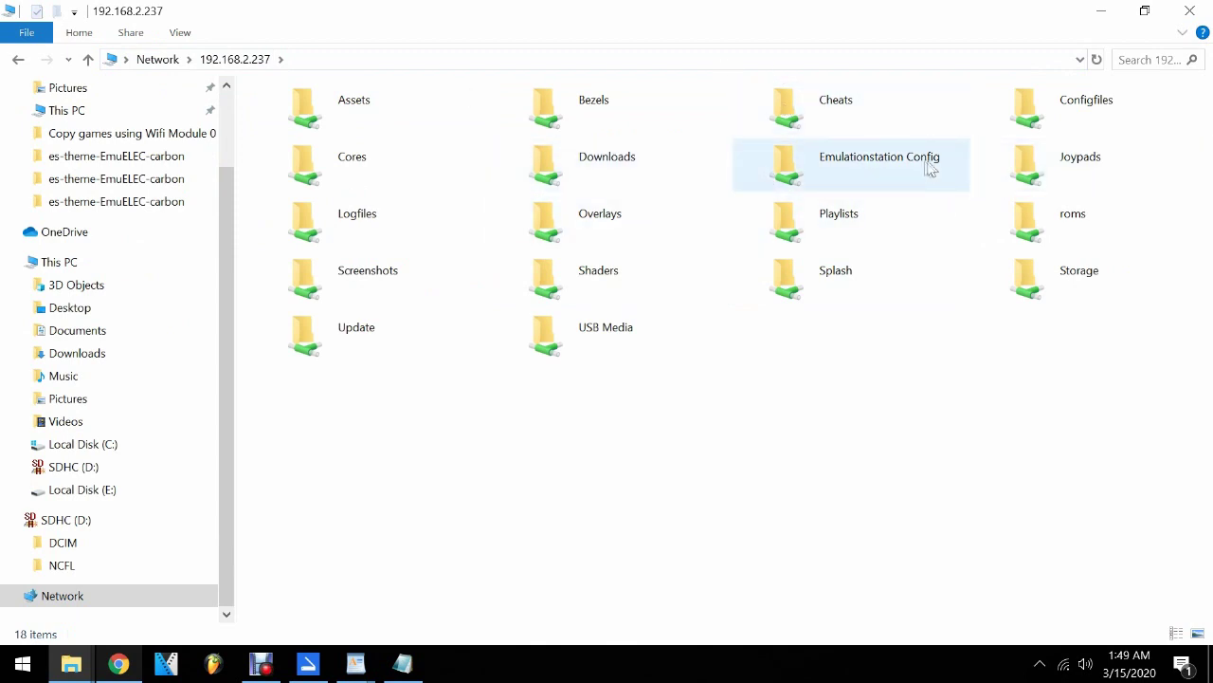
click(851, 184)
click(801, 124)
click(730, 111)
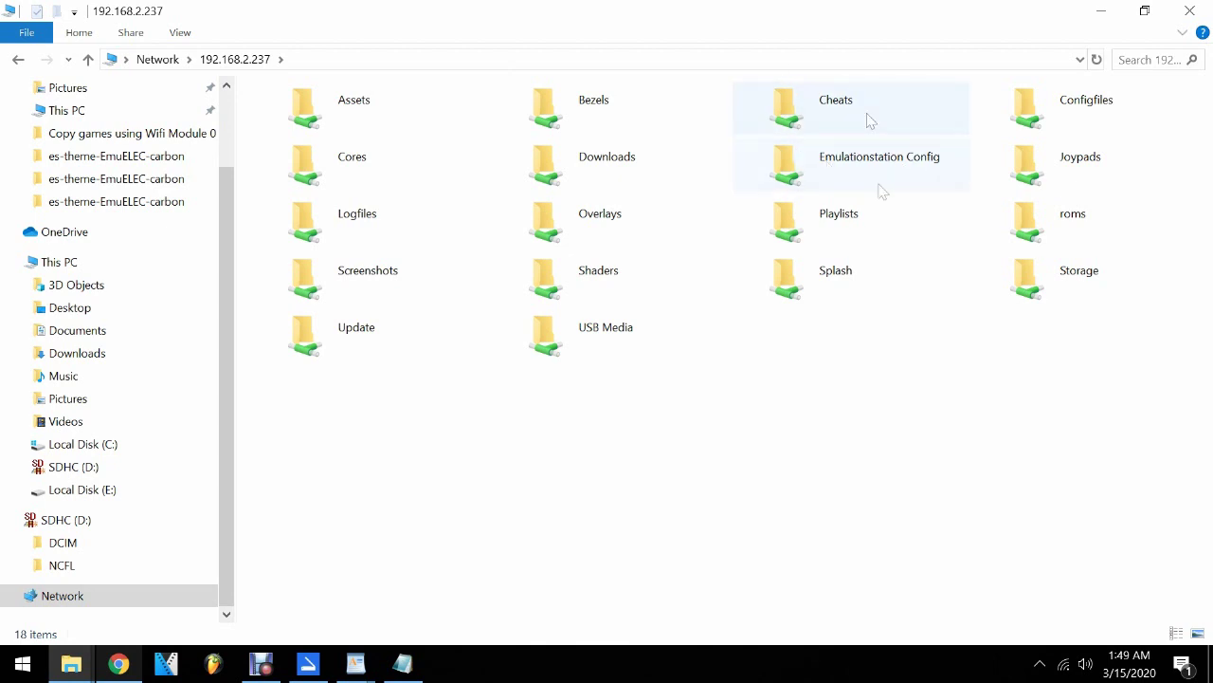
click(832, 168)
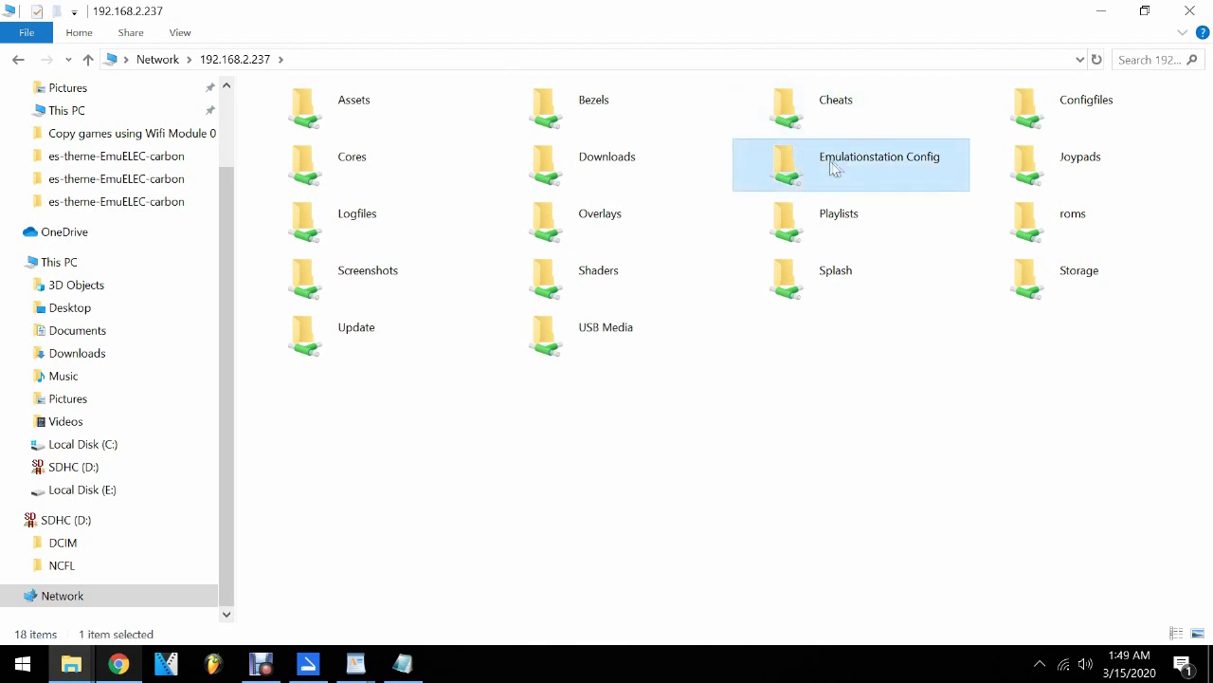
double_click(856, 168)
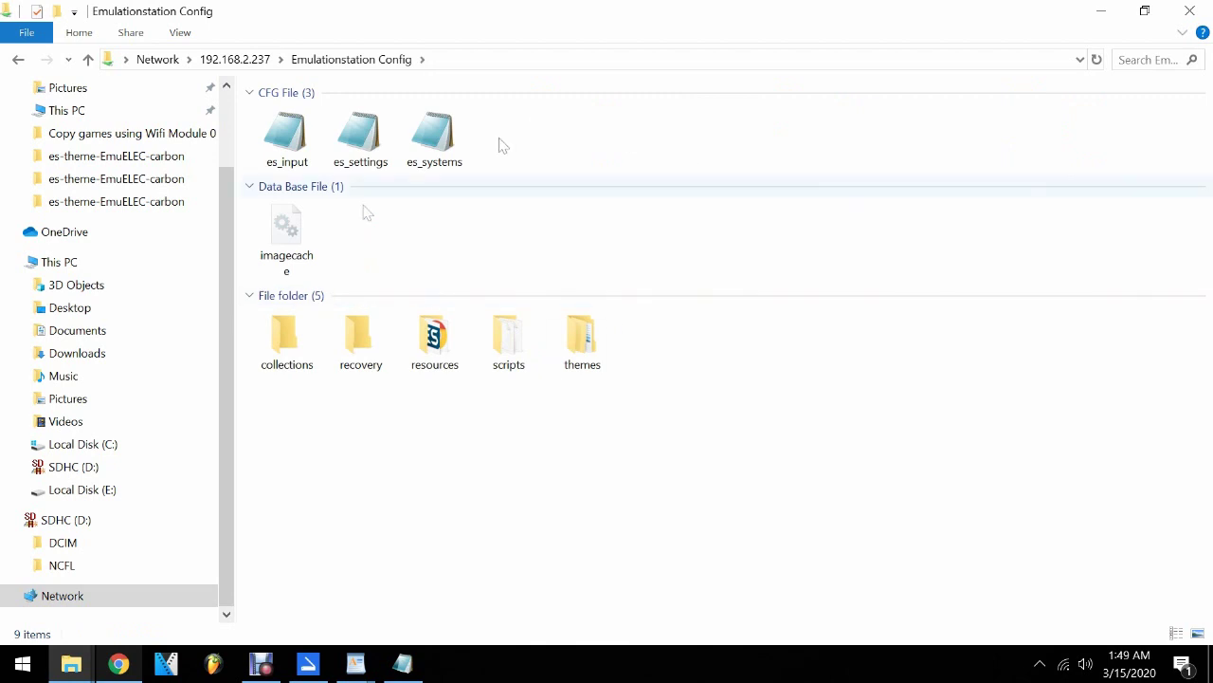
Step: Open theme.xml from themes > es-theme-EmuELEC-carbon for editing in Notepad
double_click(598, 350)
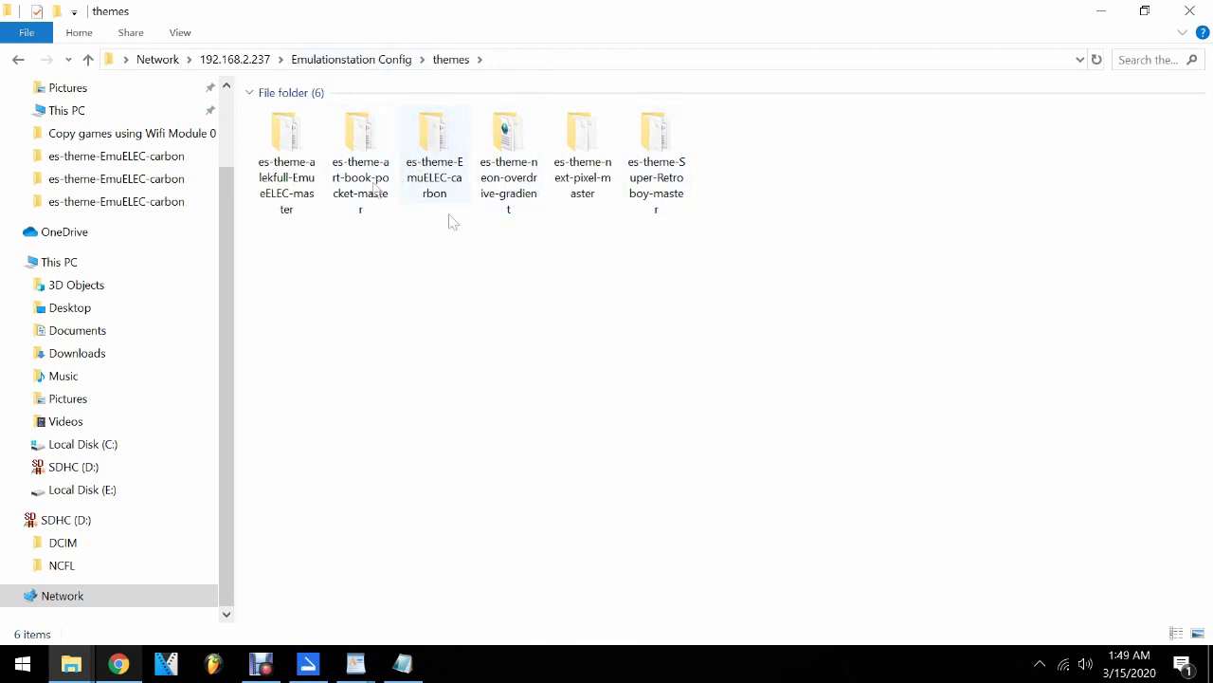
double_click(431, 151)
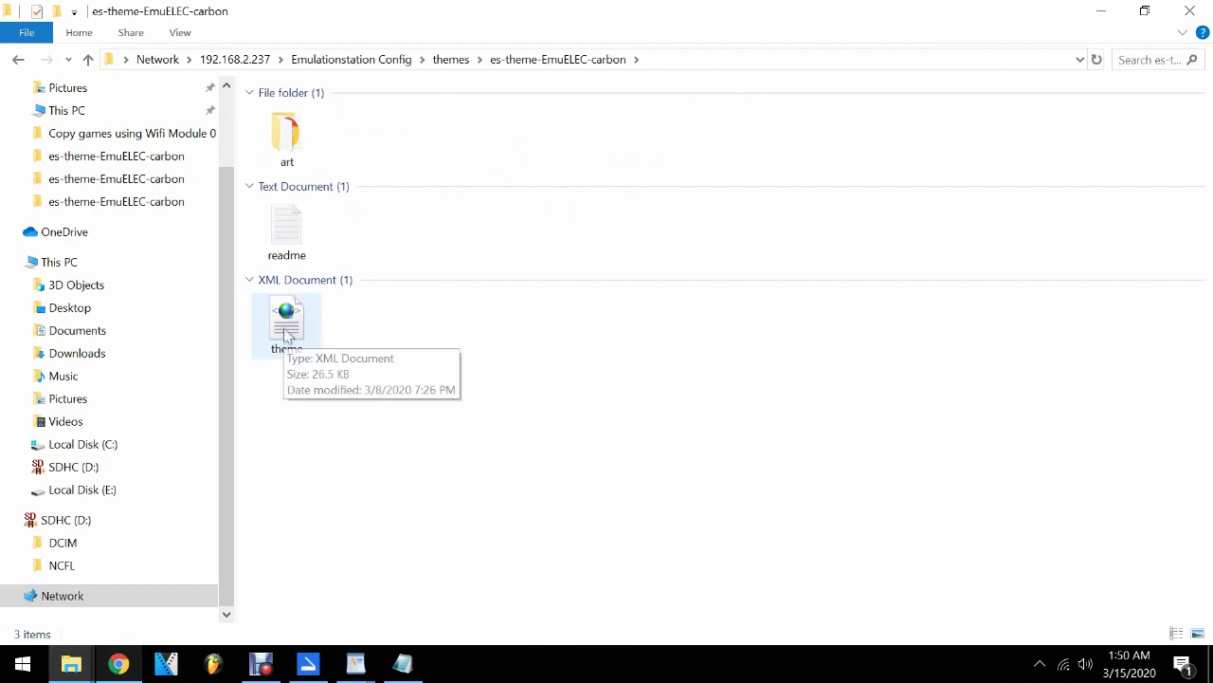
right_click(289, 327)
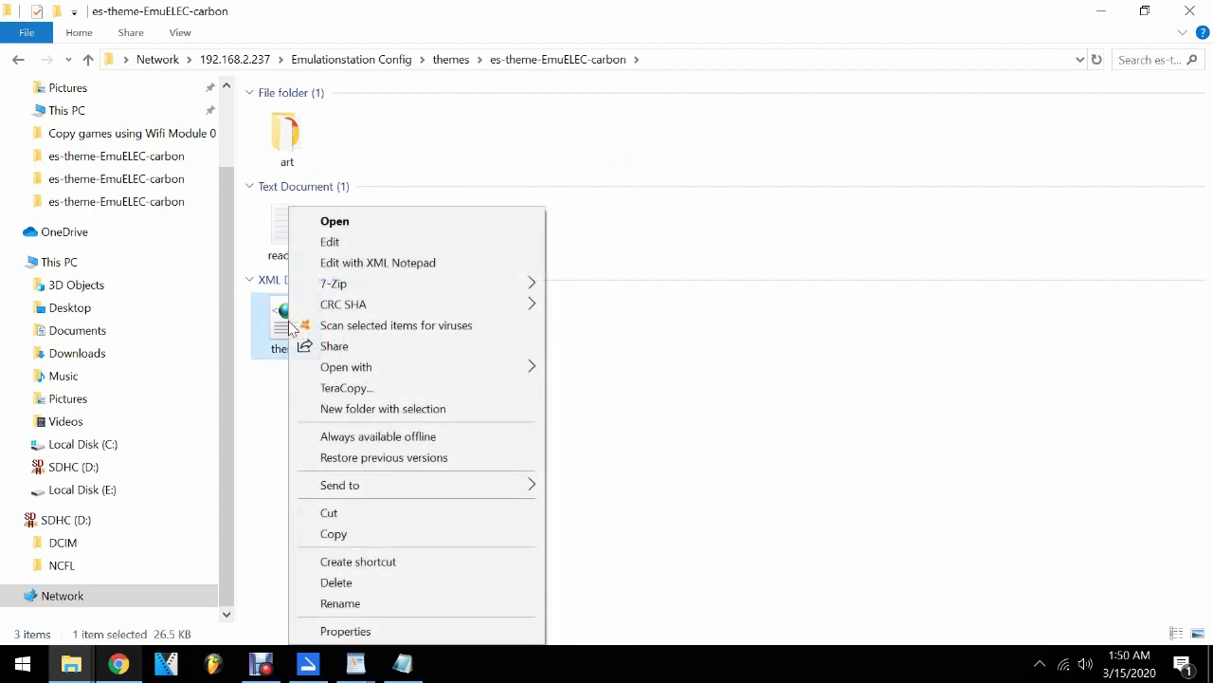
click(336, 249)
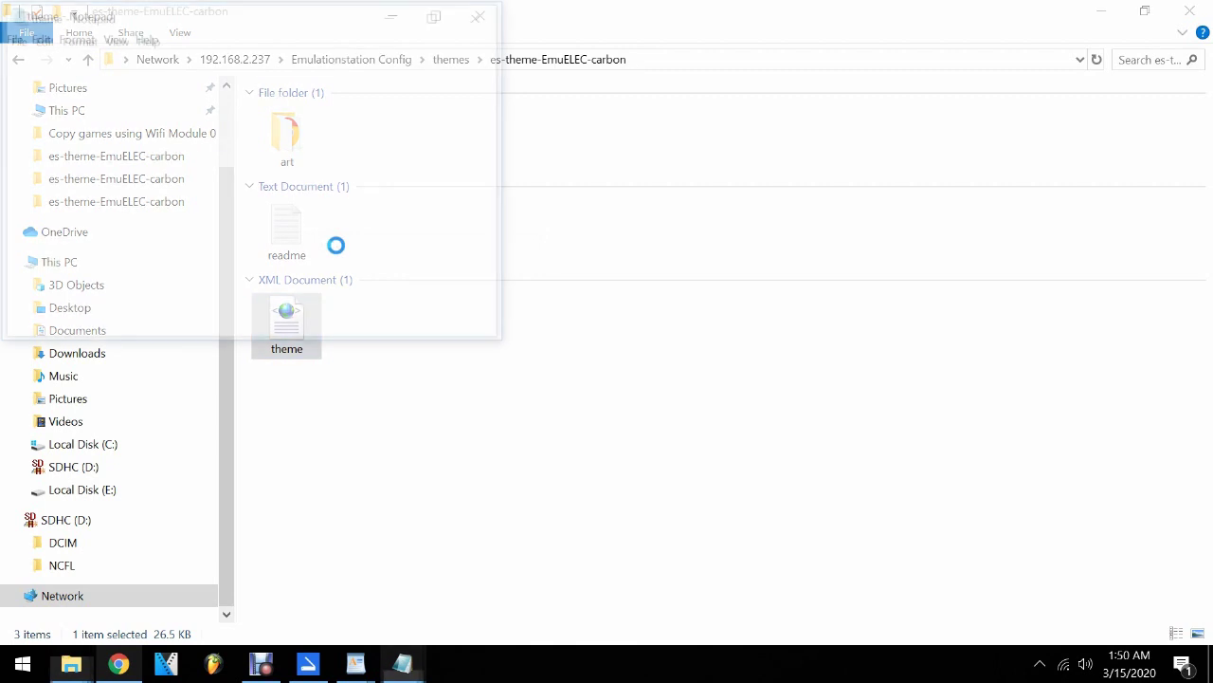
Step: Bring the Notepad theme file forward and select all of its XML text
click(439, 17)
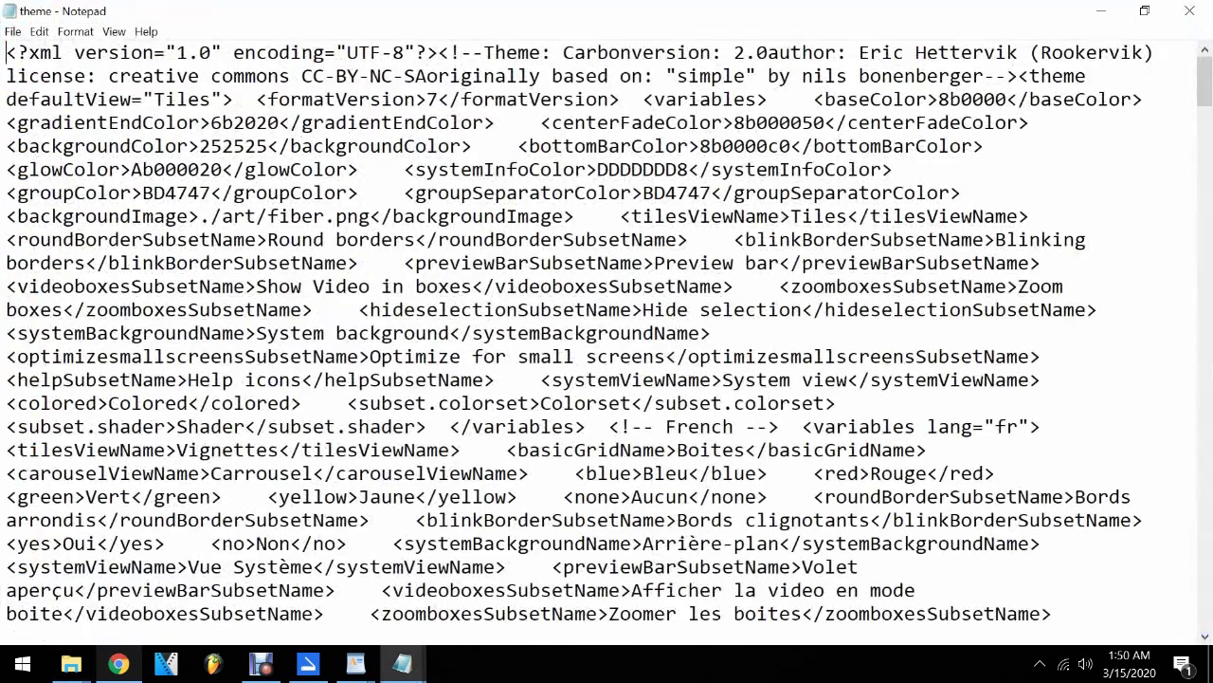
drag(1204, 76, 1183, 60)
right_click(356, 664)
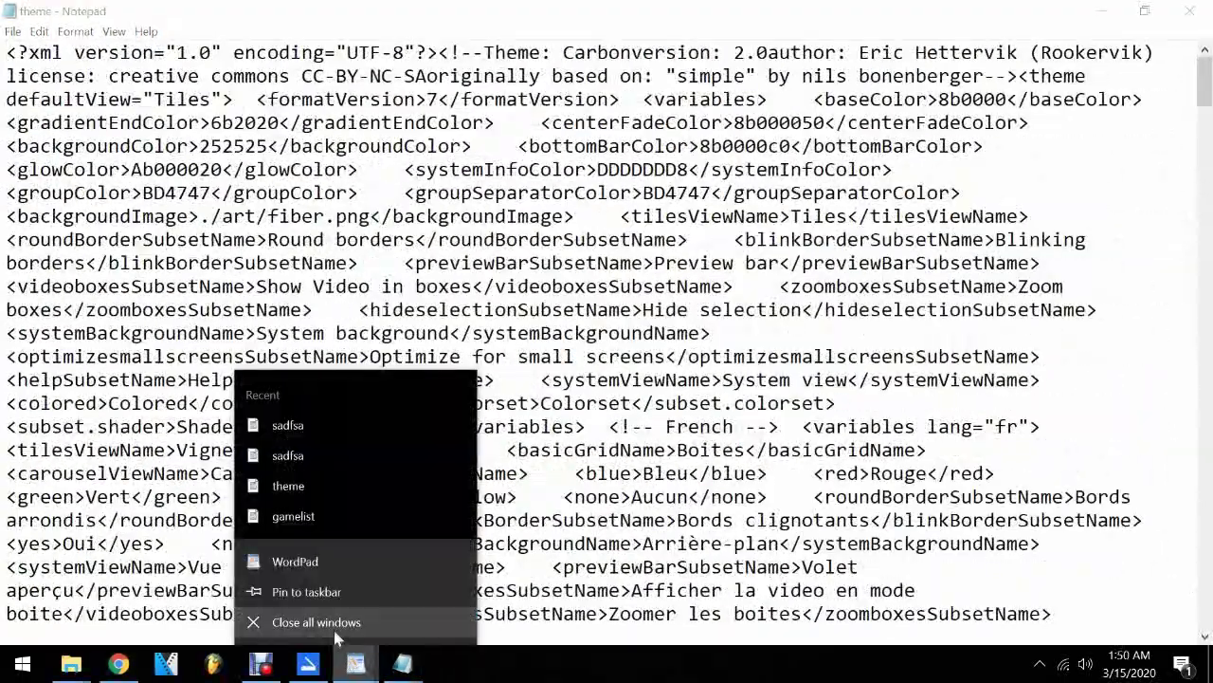
click(564, 239)
click(38, 32)
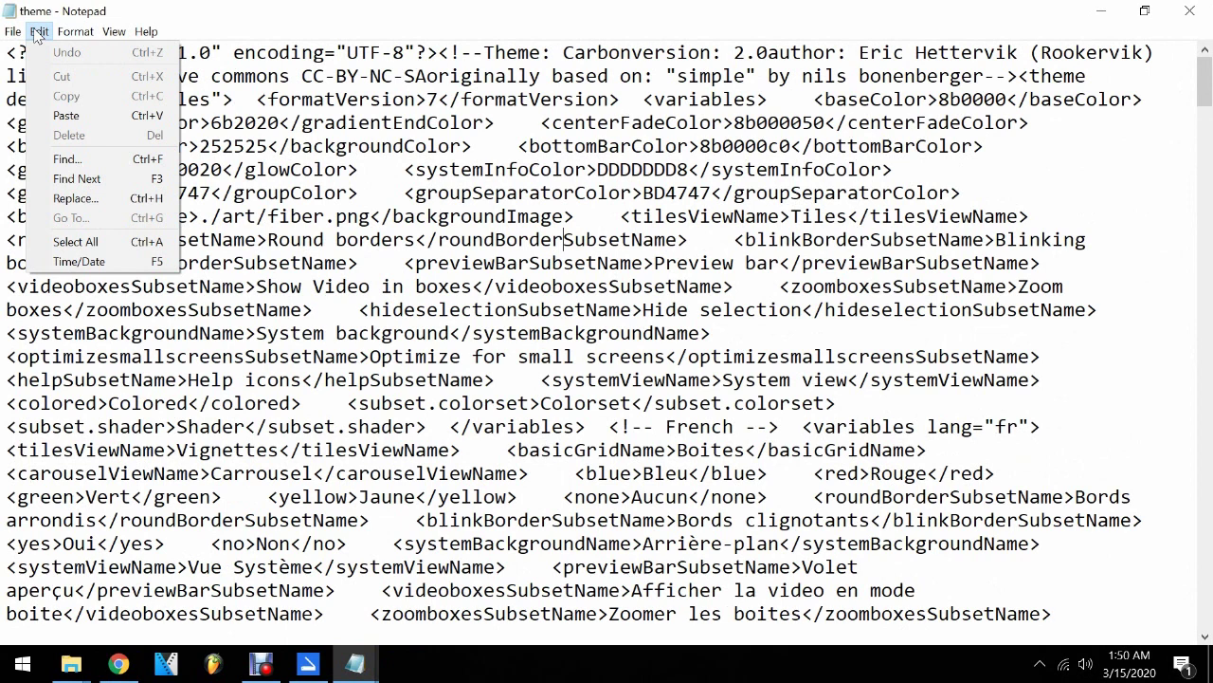
click(96, 248)
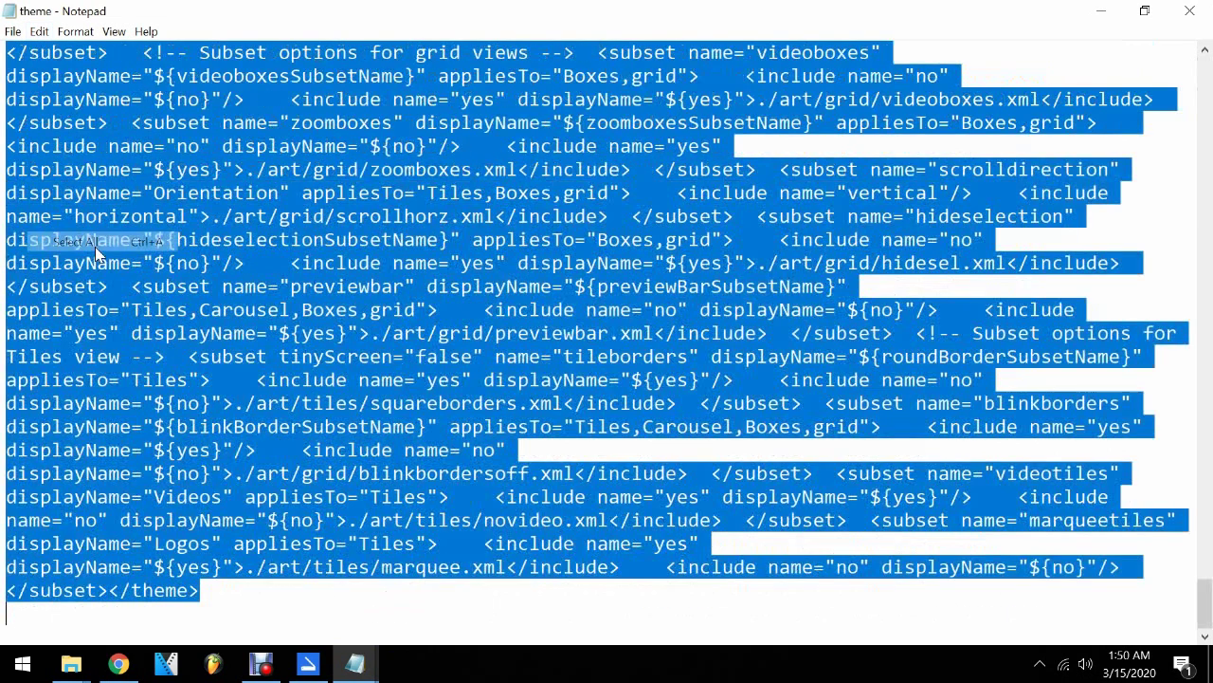
click(42, 34)
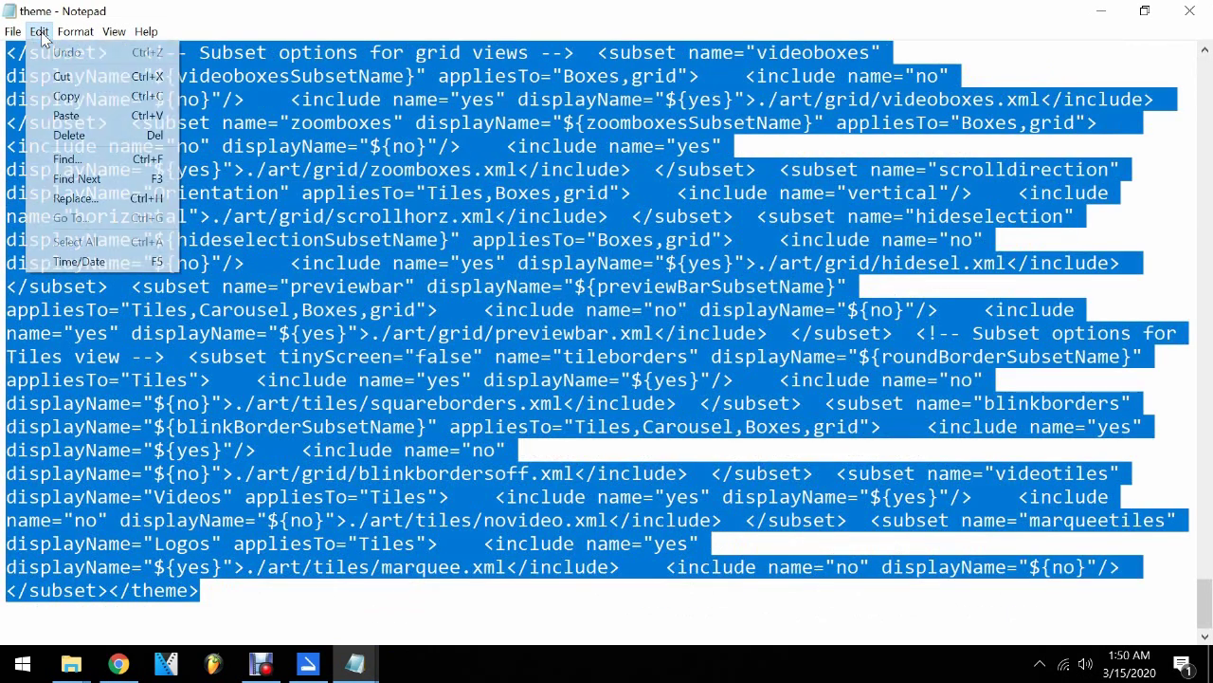
Step: Copy the theme XML from Notepad and paste it into a new WordPad document
click(67, 97)
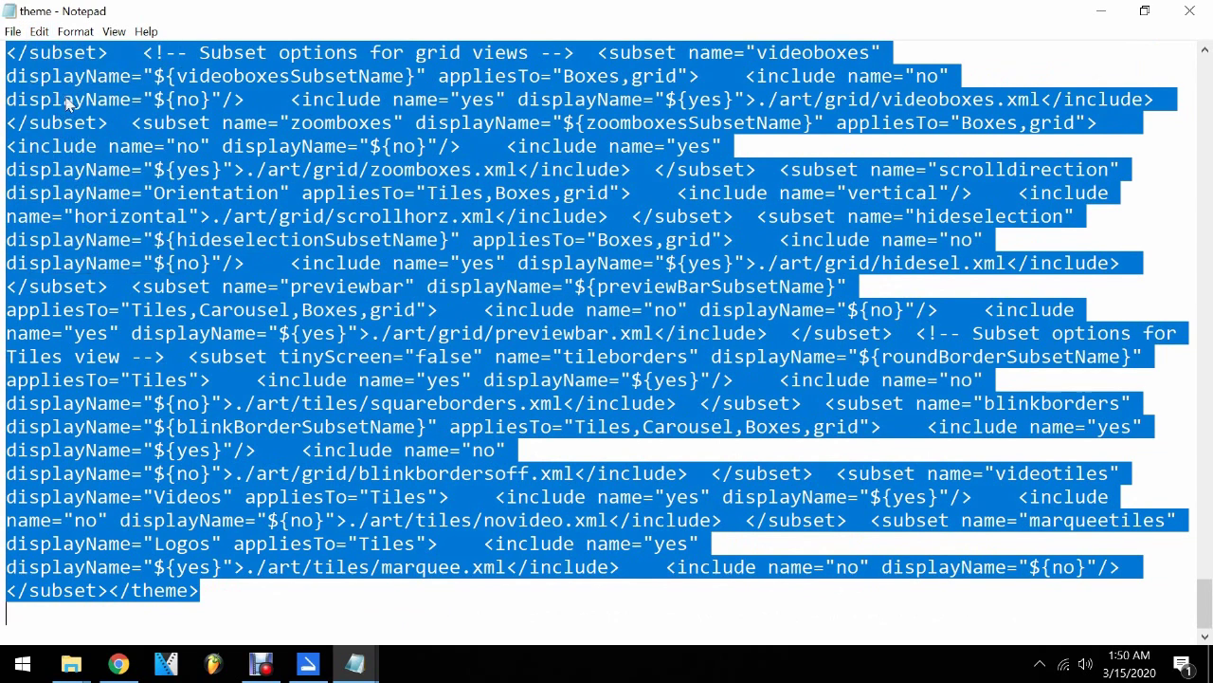
click(21, 663)
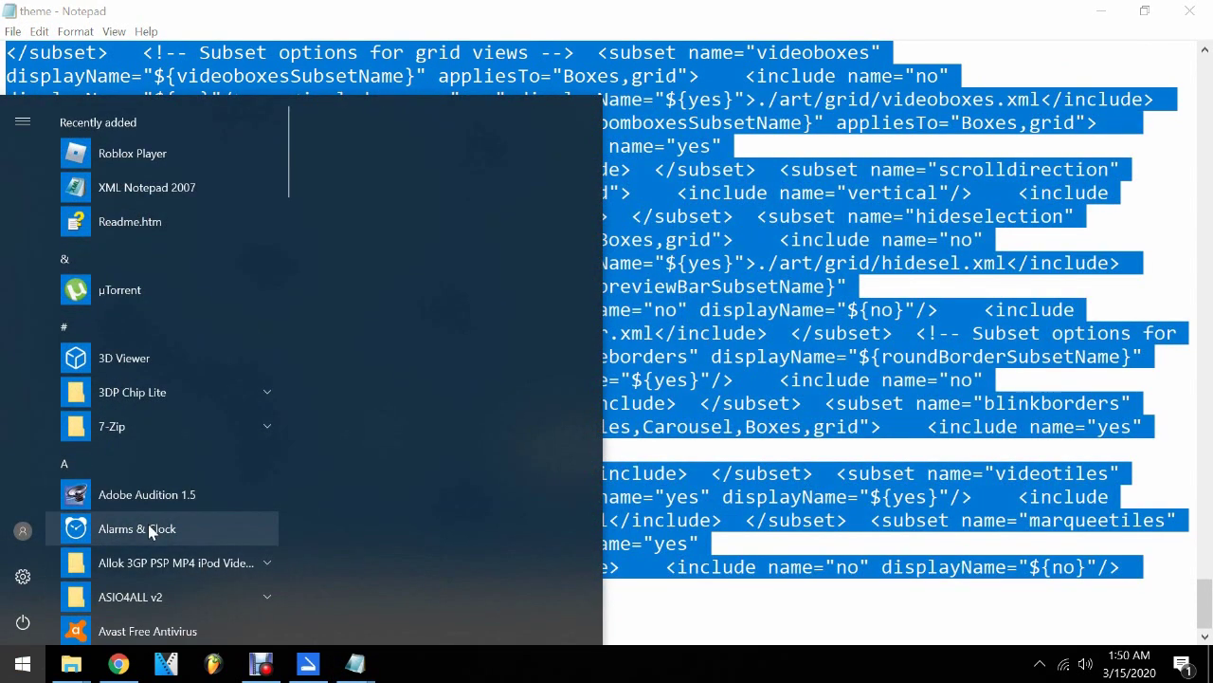
text(wo)
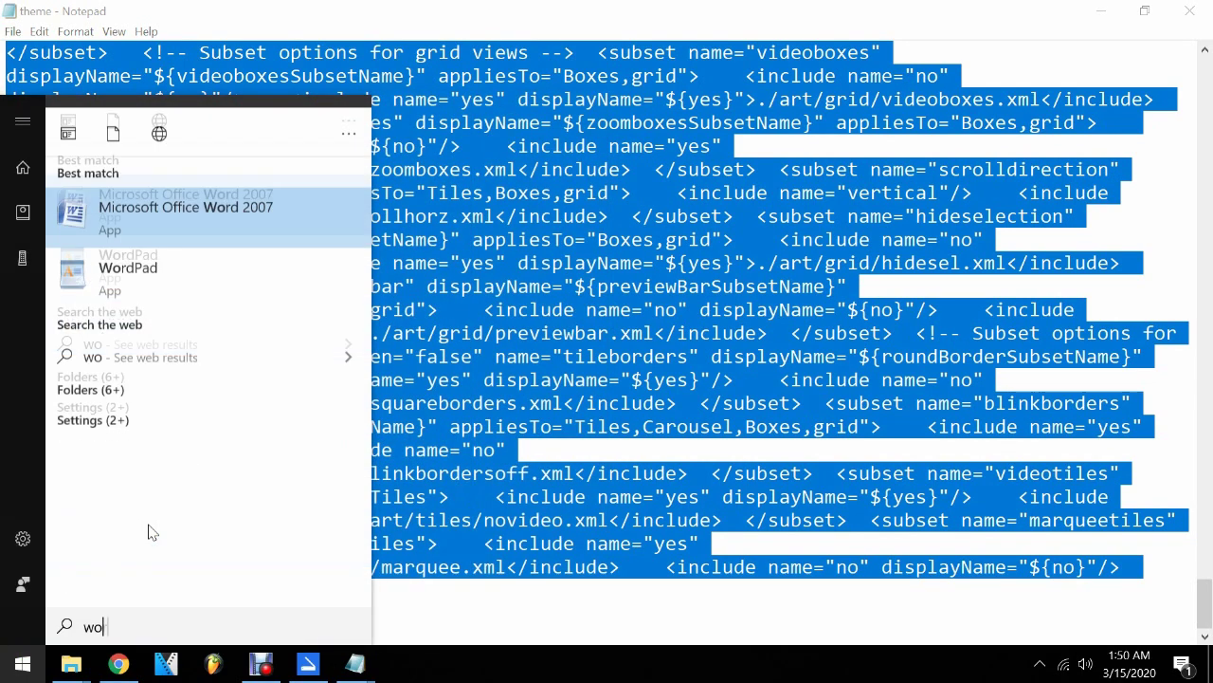
text(rdpad)
key(Return)
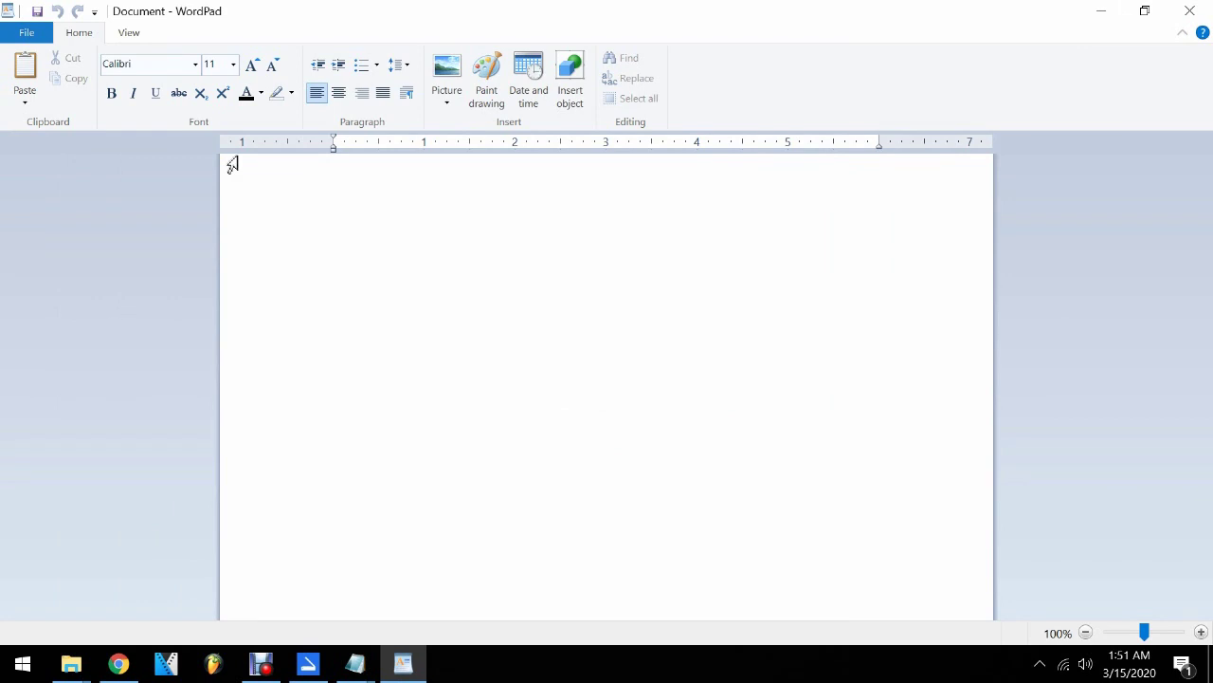
right_click(427, 203)
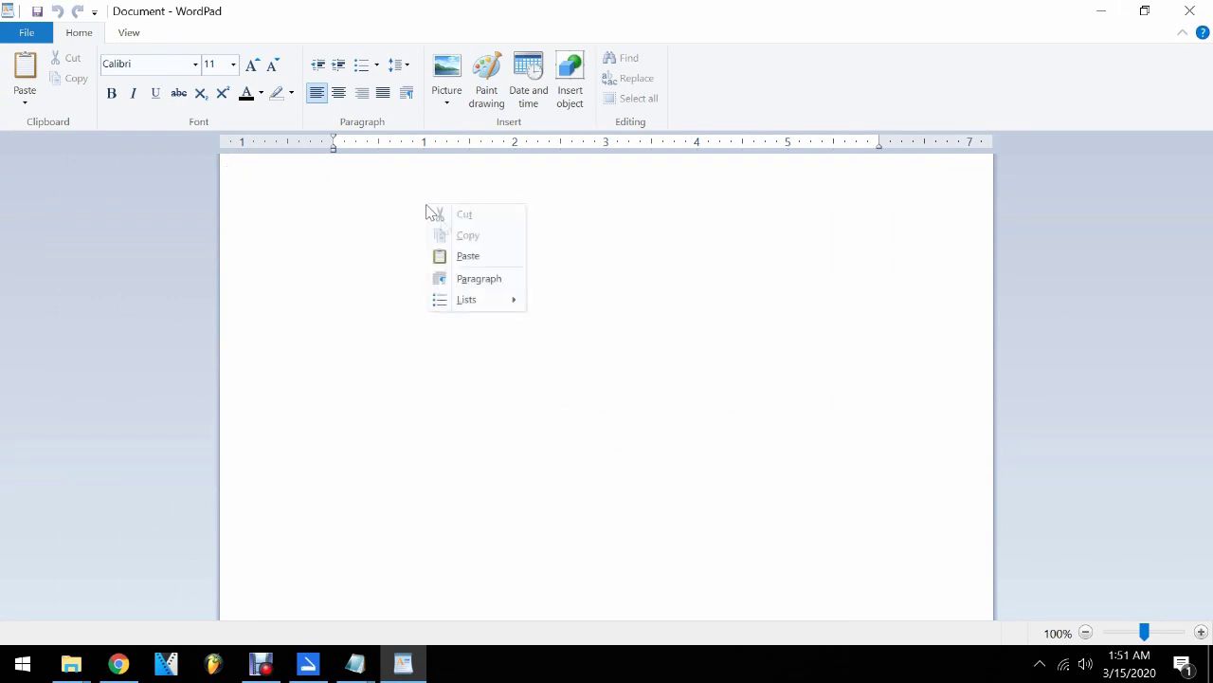
click(471, 257)
drag(1205, 595, 1205, 176)
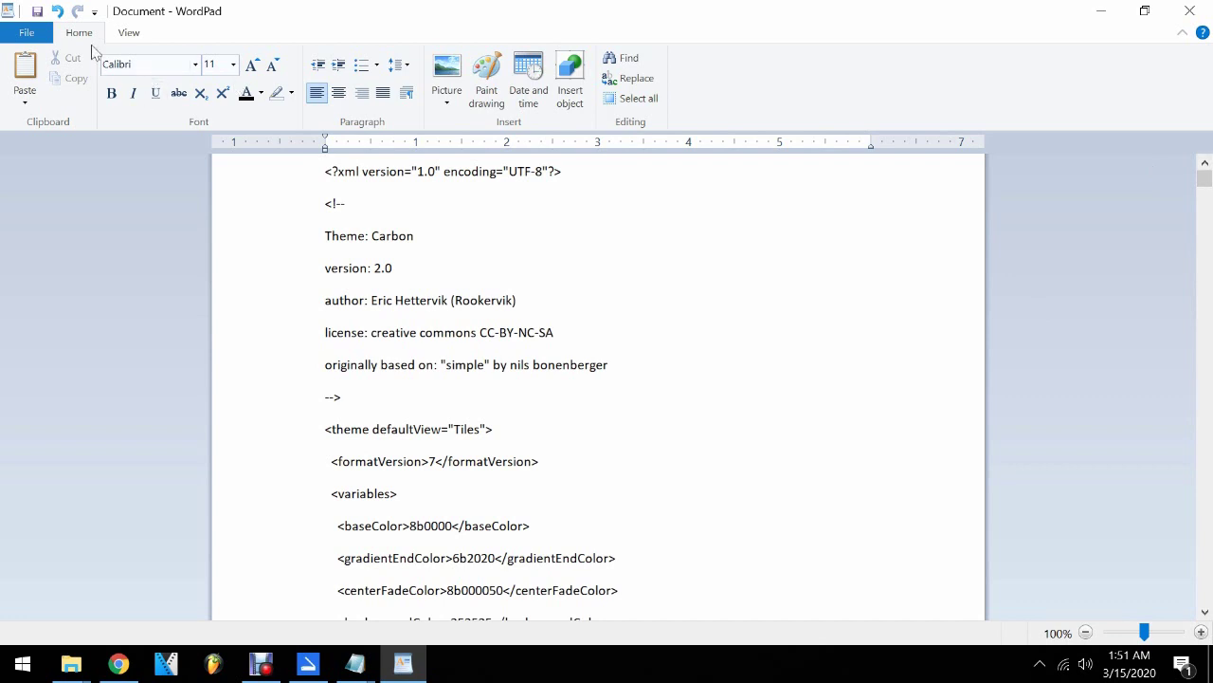
Step: Search the document for 'de' until the <view name="detailed"> line is found
click(625, 66)
text(detailed)
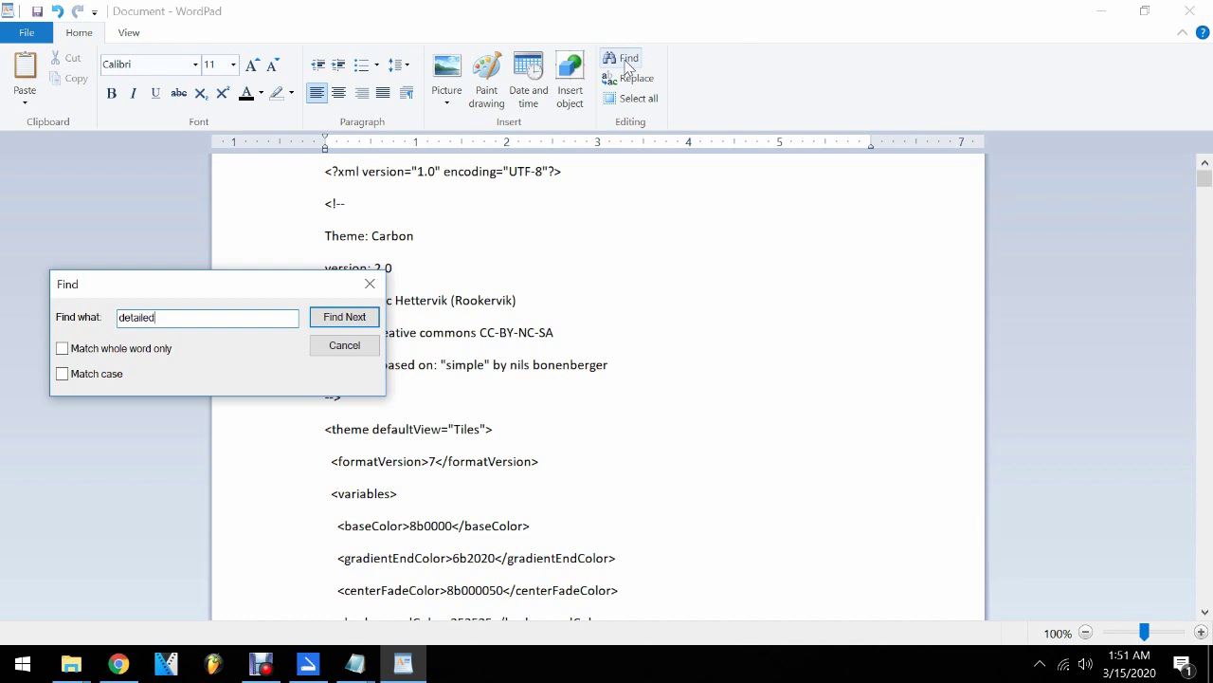
key(Return)
scroll(643, 129, down, 1)
scroll(597, 379, up, 2)
scroll(597, 379, down, 7)
scroll(597, 379, up, 3)
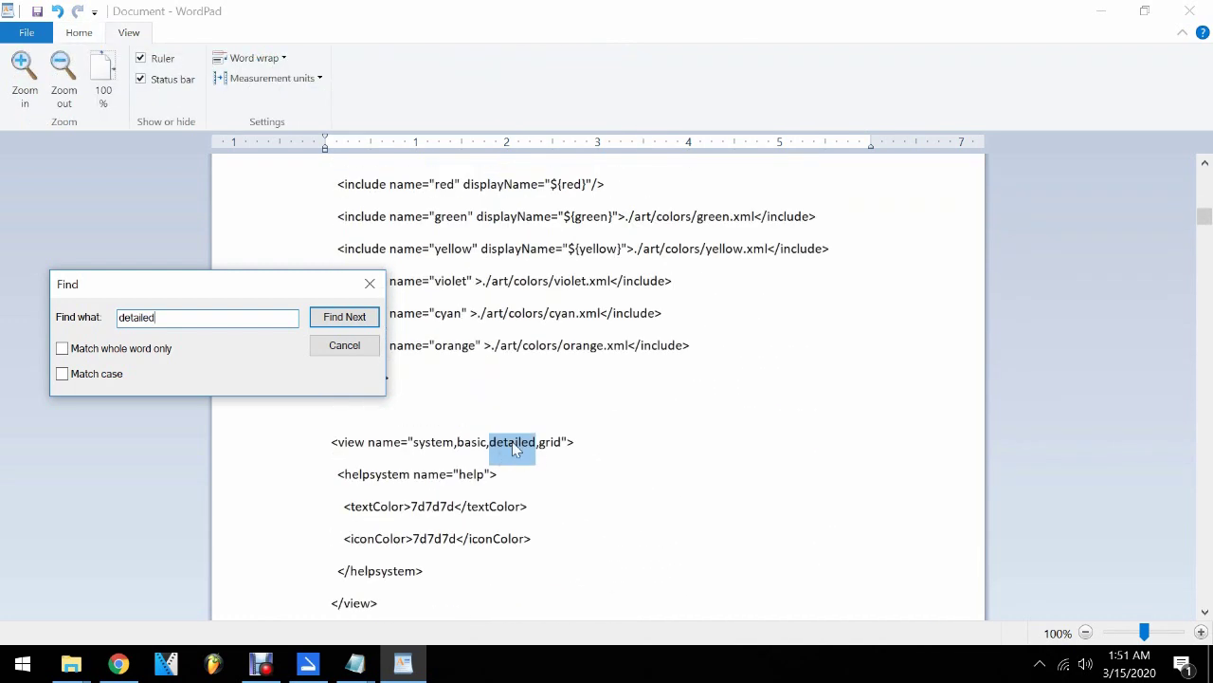
click(348, 321)
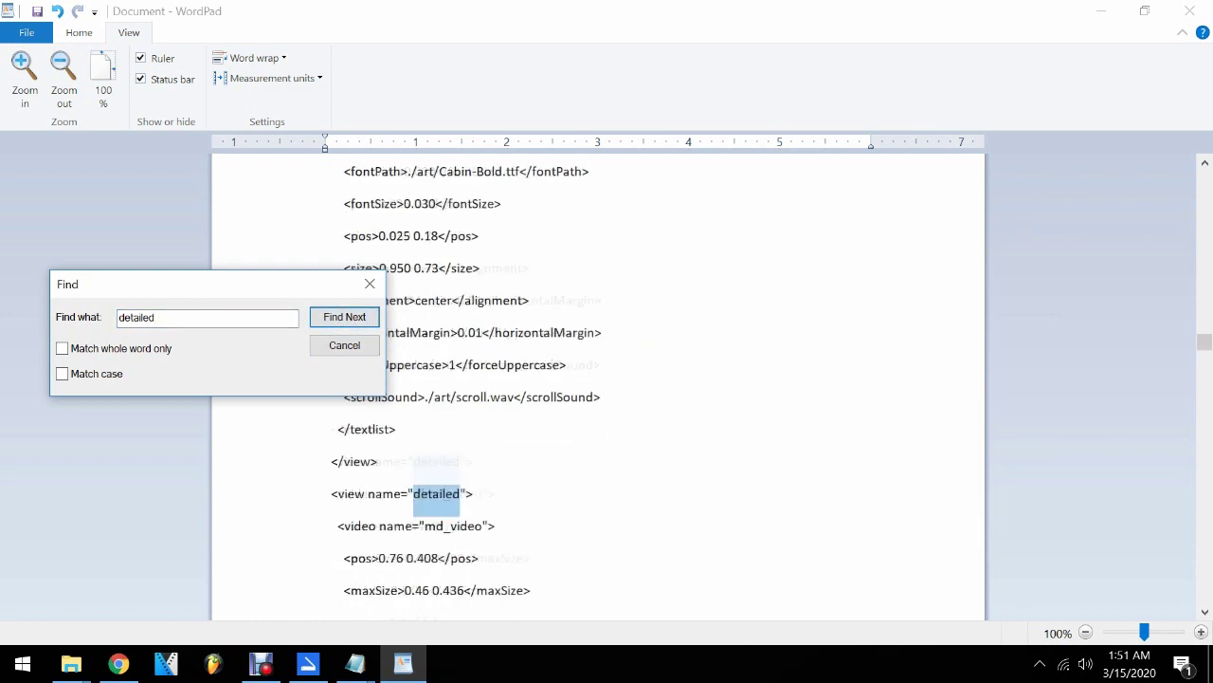
click(370, 284)
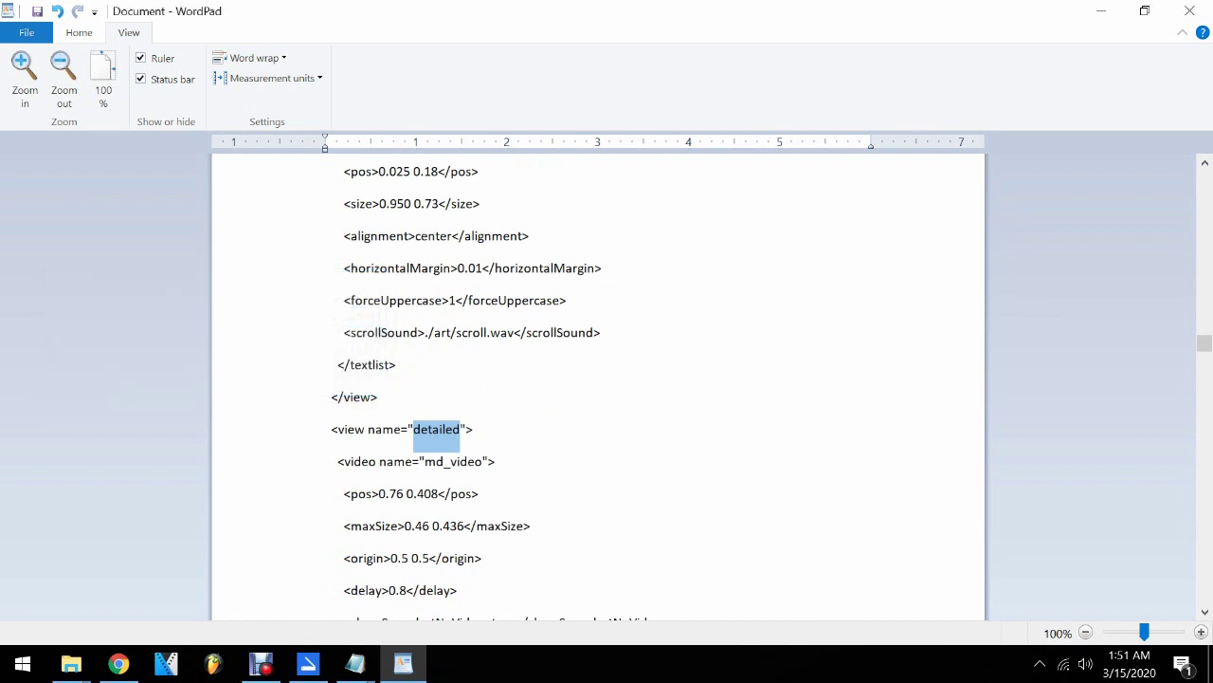
Step: Place the caret at the start of the detailed view section
key(End)
scroll(598, 379, down, 3)
scroll(597, 380, up, 3)
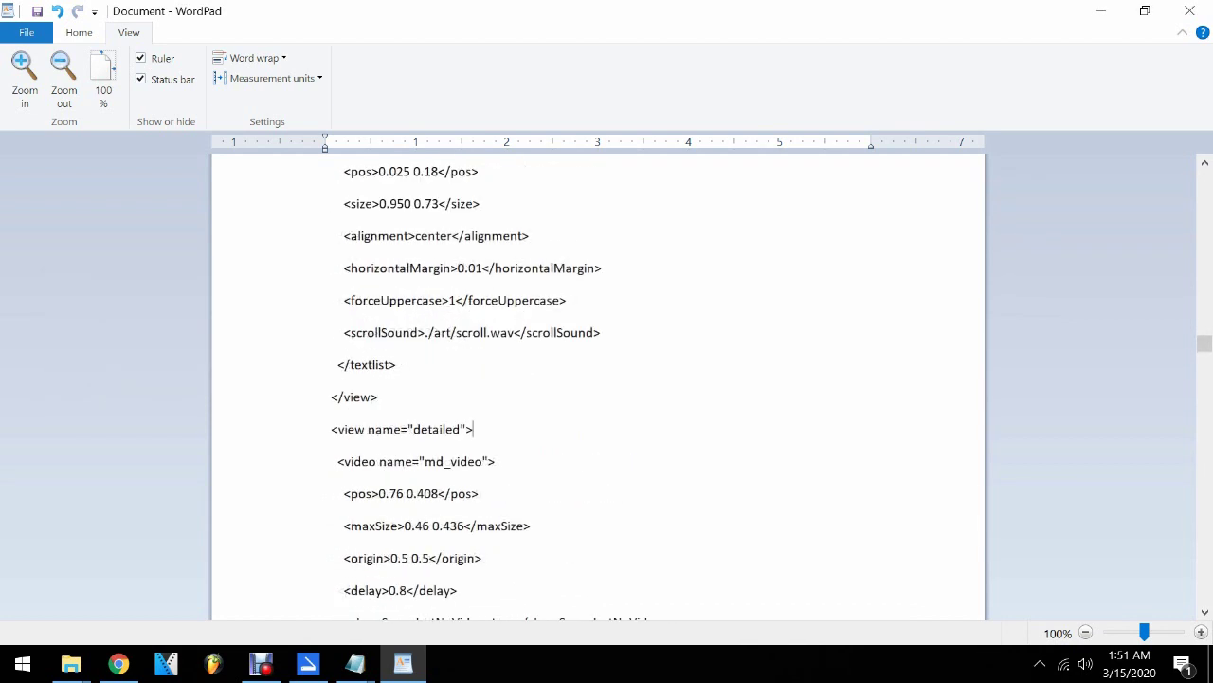
click(313, 431)
Step: Scroll down to the gamelist textlist showing primaryColor 969696 and fontSize 0.03
click(1205, 613)
click(1205, 613)
click(1205, 612)
click(1205, 612)
click(1205, 613)
click(1205, 613)
click(1205, 612)
click(1204, 613)
click(1205, 613)
click(1205, 613)
click(1205, 613)
click(1205, 613)
click(1205, 612)
click(1205, 613)
click(1205, 613)
click(1205, 612)
click(1205, 613)
click(1205, 612)
click(1205, 612)
click(1205, 612)
click(1205, 612)
click(1205, 613)
click(1205, 612)
click(1204, 613)
click(1205, 613)
click(1205, 613)
click(1205, 613)
click(1205, 612)
click(1205, 613)
click(1205, 613)
click(1205, 612)
click(1205, 613)
click(1205, 612)
click(1205, 612)
click(1205, 613)
click(1205, 612)
click(1205, 613)
click(1205, 613)
click(1205, 612)
click(1205, 612)
click(1205, 613)
click(1205, 612)
click(1205, 612)
click(1205, 612)
click(1205, 612)
click(1205, 612)
click(1205, 612)
click(1205, 612)
click(1205, 613)
click(1204, 612)
click(1205, 612)
click(1205, 612)
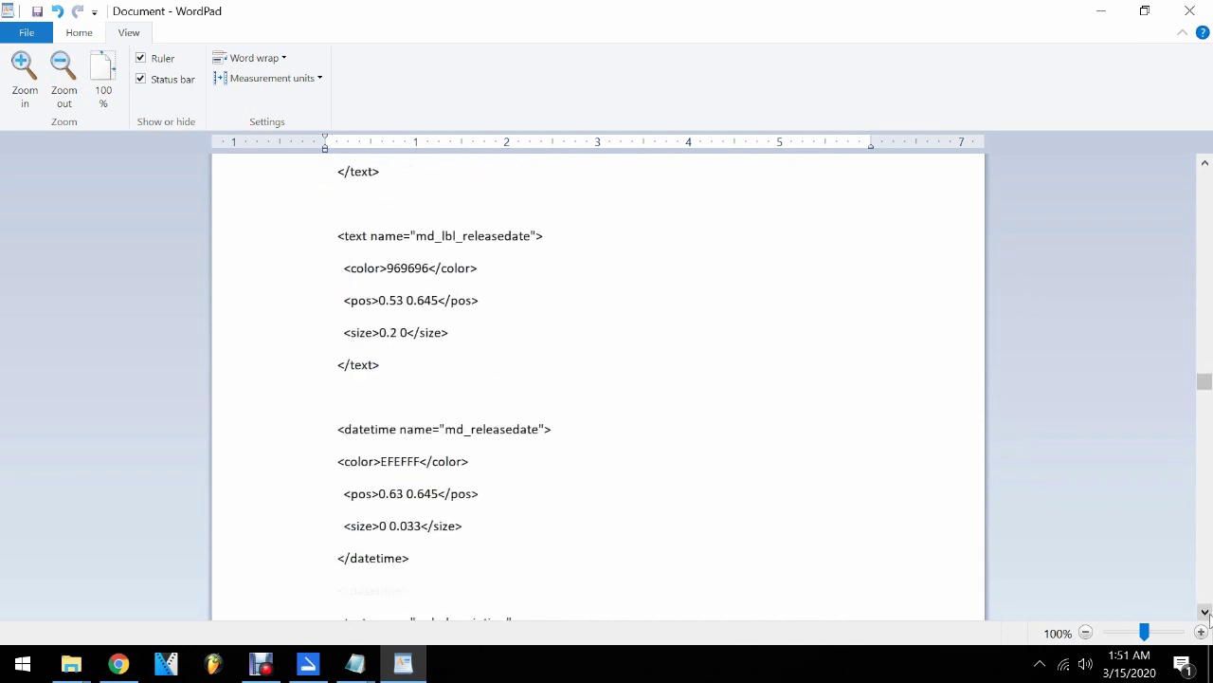
click(1205, 612)
click(1204, 613)
click(1205, 612)
click(1205, 612)
double_click(1205, 613)
click(1205, 613)
click(1204, 612)
click(1205, 612)
click(1205, 612)
click(1205, 612)
click(1205, 613)
click(1205, 613)
click(1205, 612)
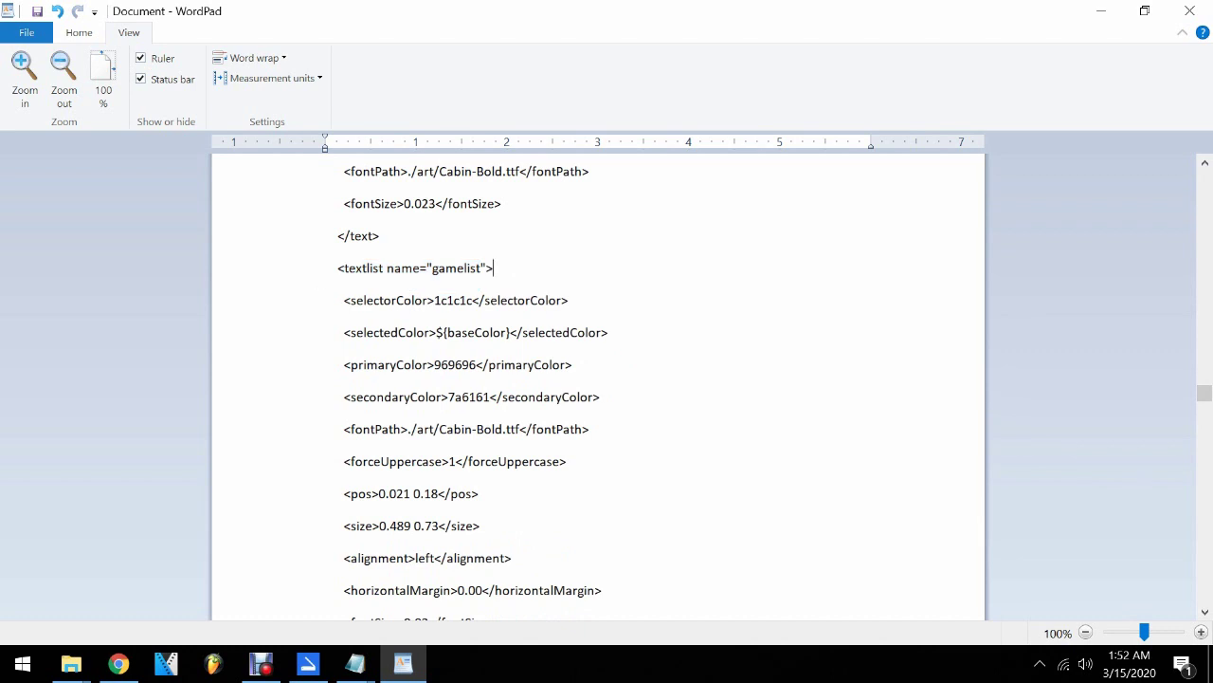
scroll(598, 380, down, 5)
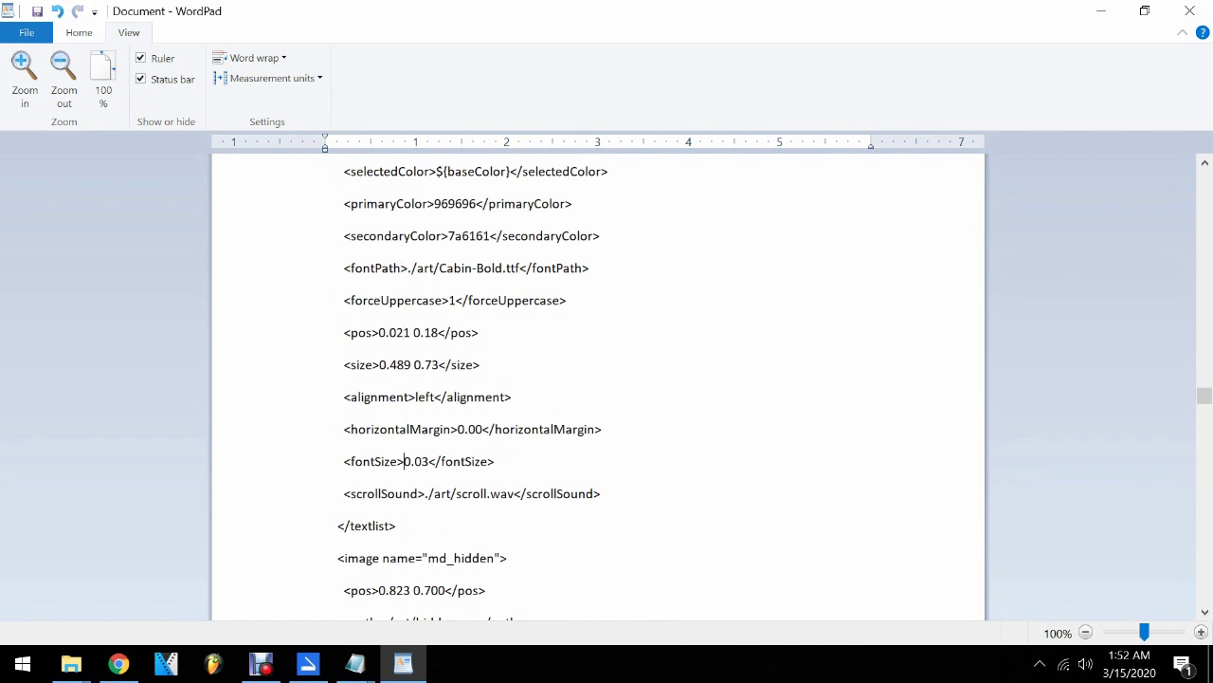
Step: Change the gamelist fontSize value from 0.03 to 0.042
click(406, 299)
drag(403, 461, 428, 461)
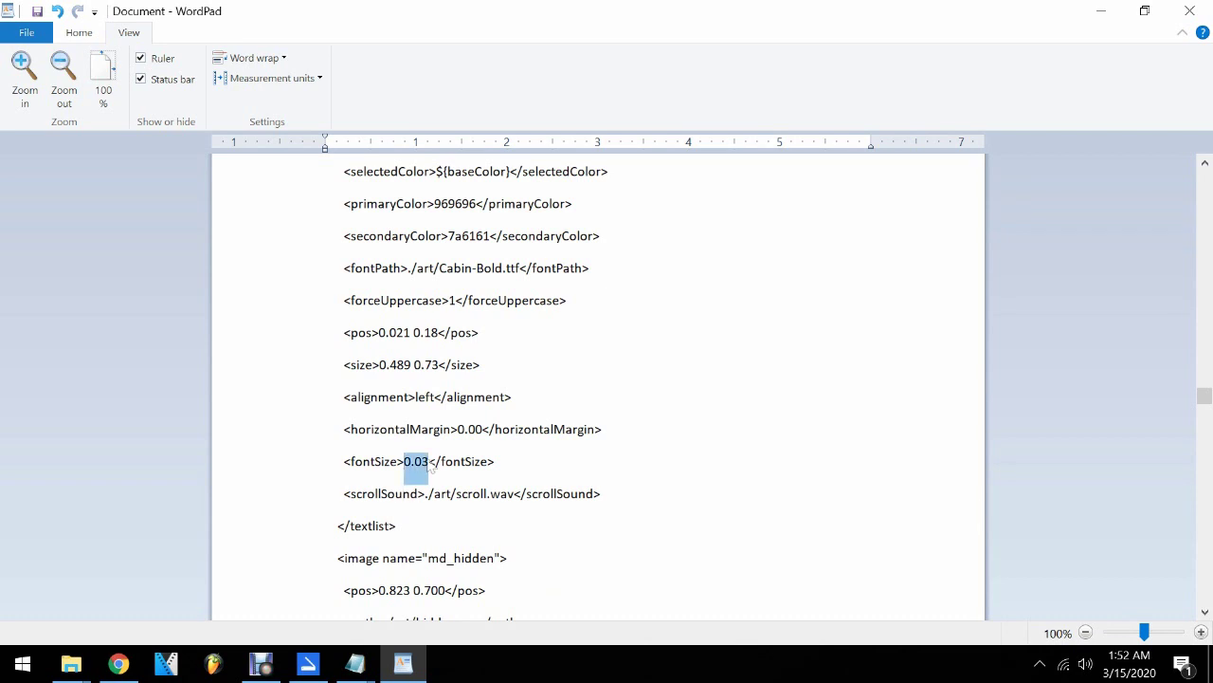
text(0)
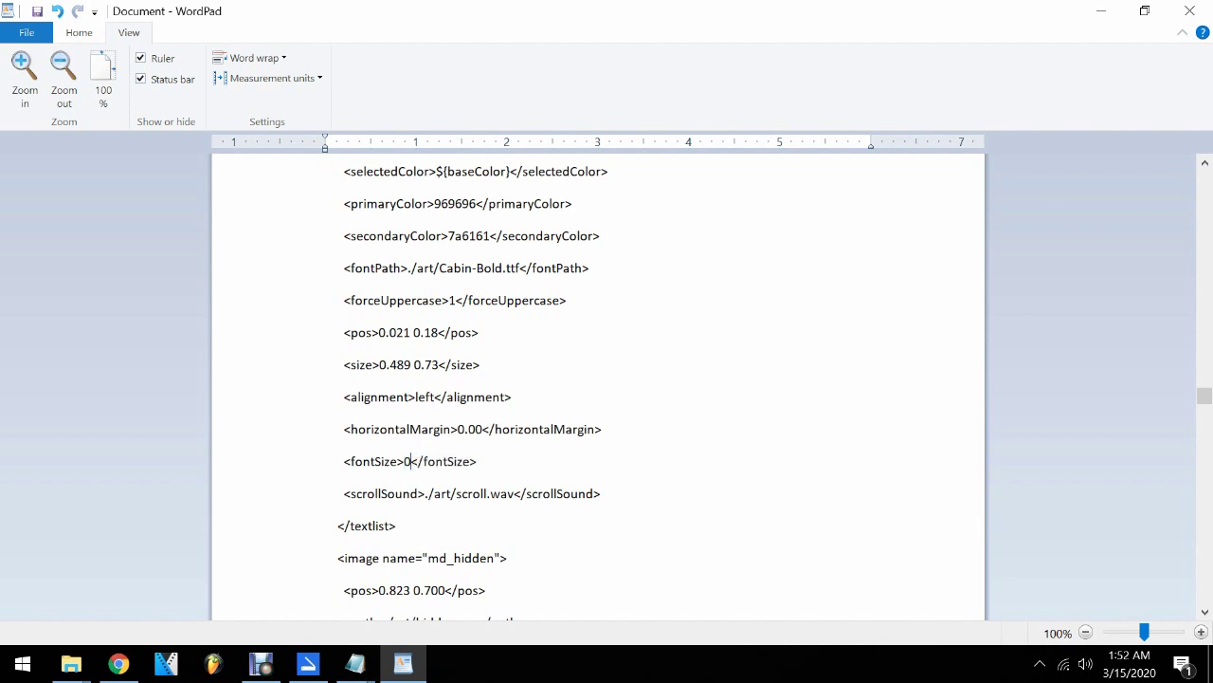
text(.042)
Step: Copy the whole edited document, then switch to Notepad and delete its old text
click(479, 364)
click(79, 32)
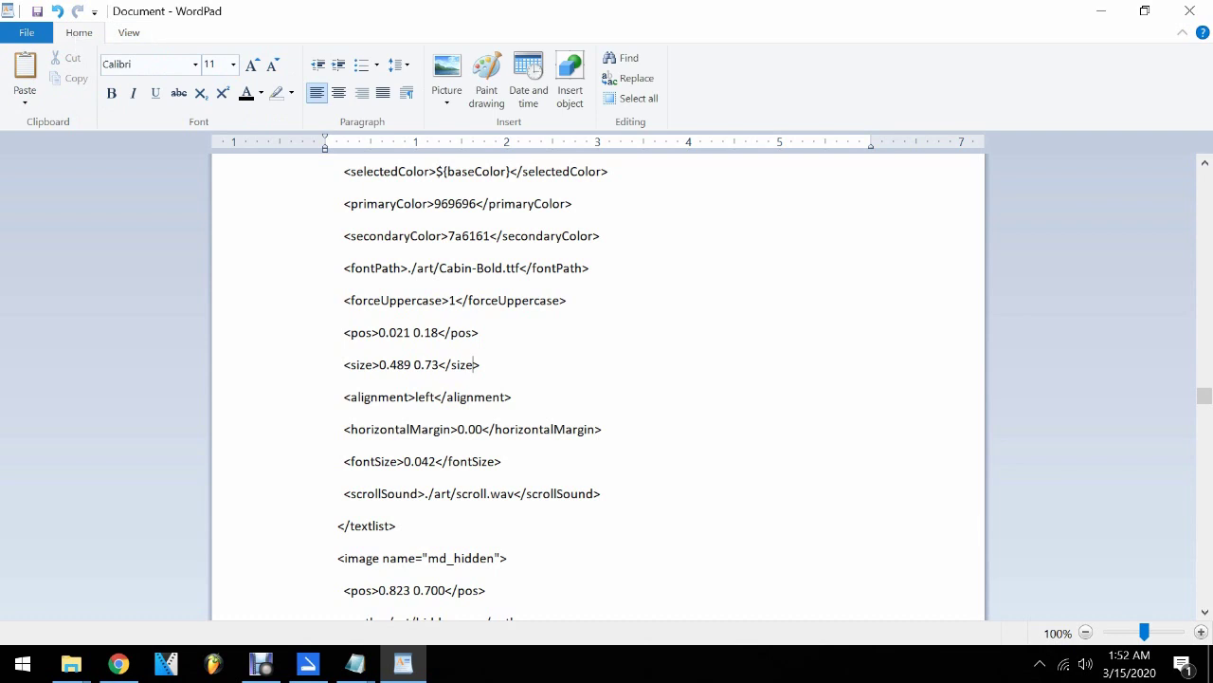
click(637, 98)
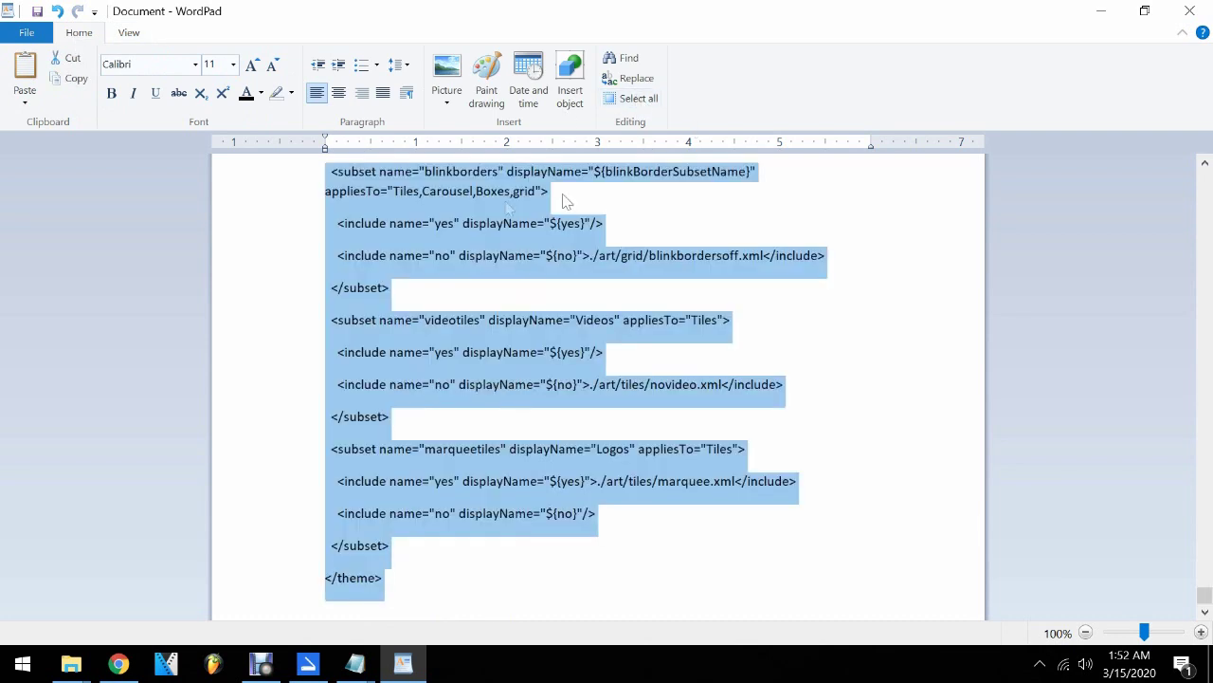
right_click(429, 200)
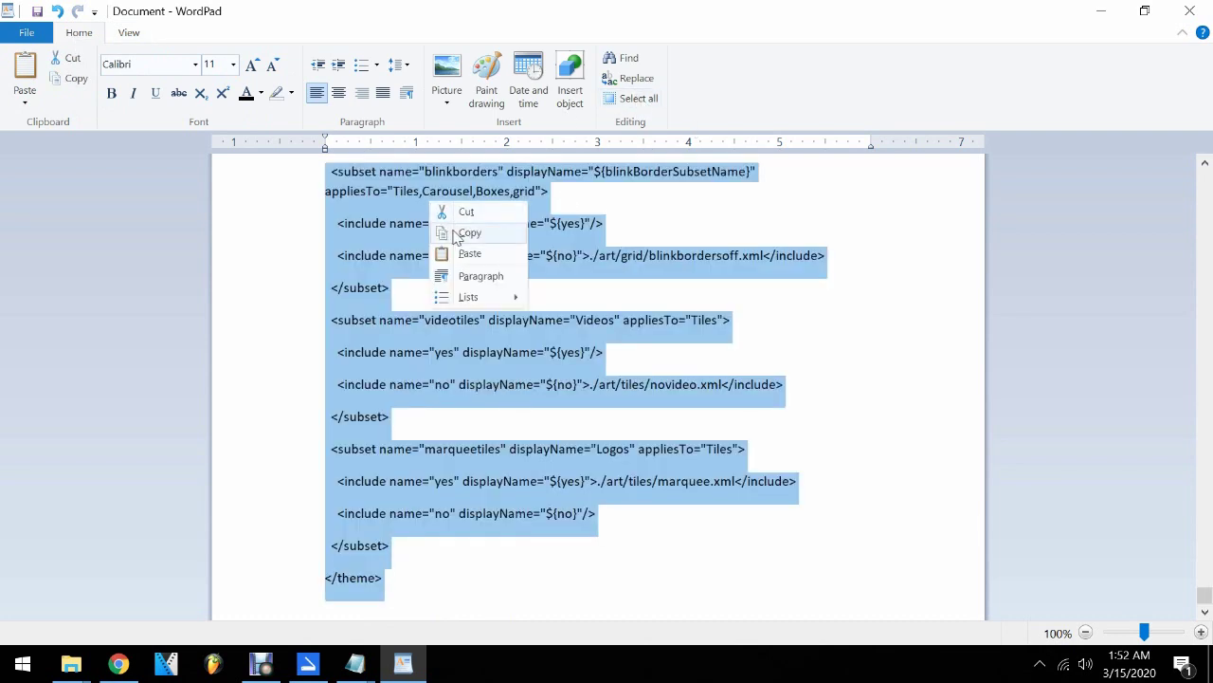
click(459, 234)
click(1100, 11)
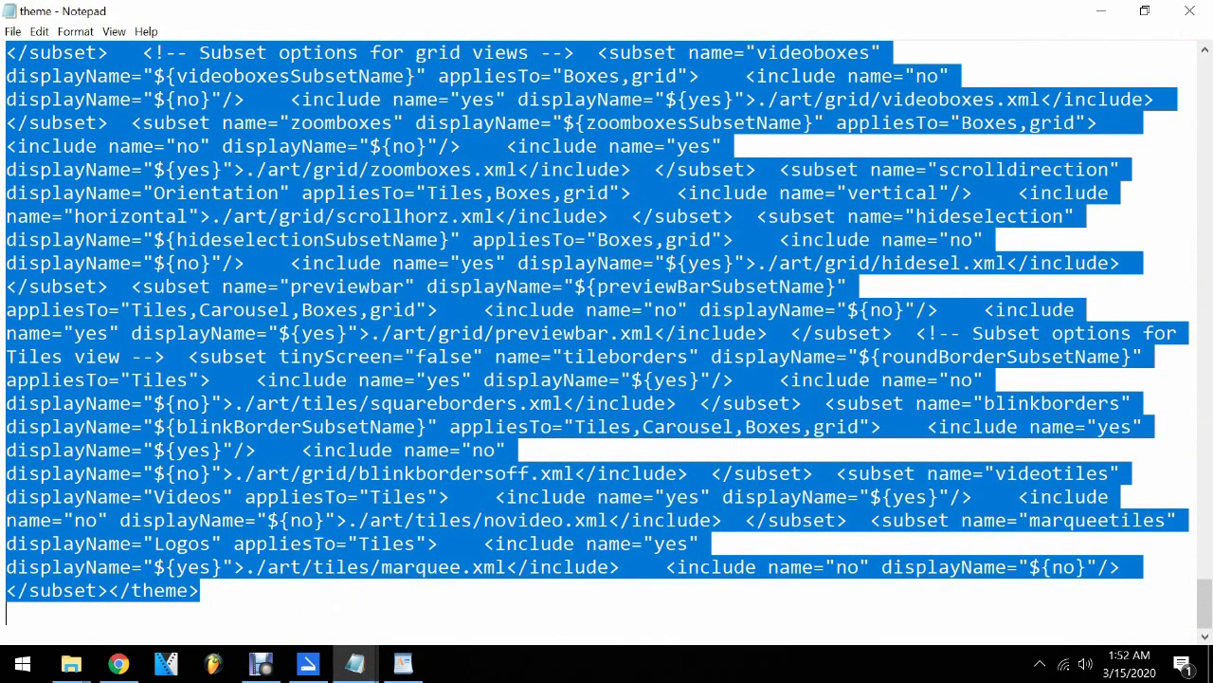
key(Delete)
Step: Paste the edited XML into Notepad, save theme.xml to the share, and close Notepad
click(39, 31)
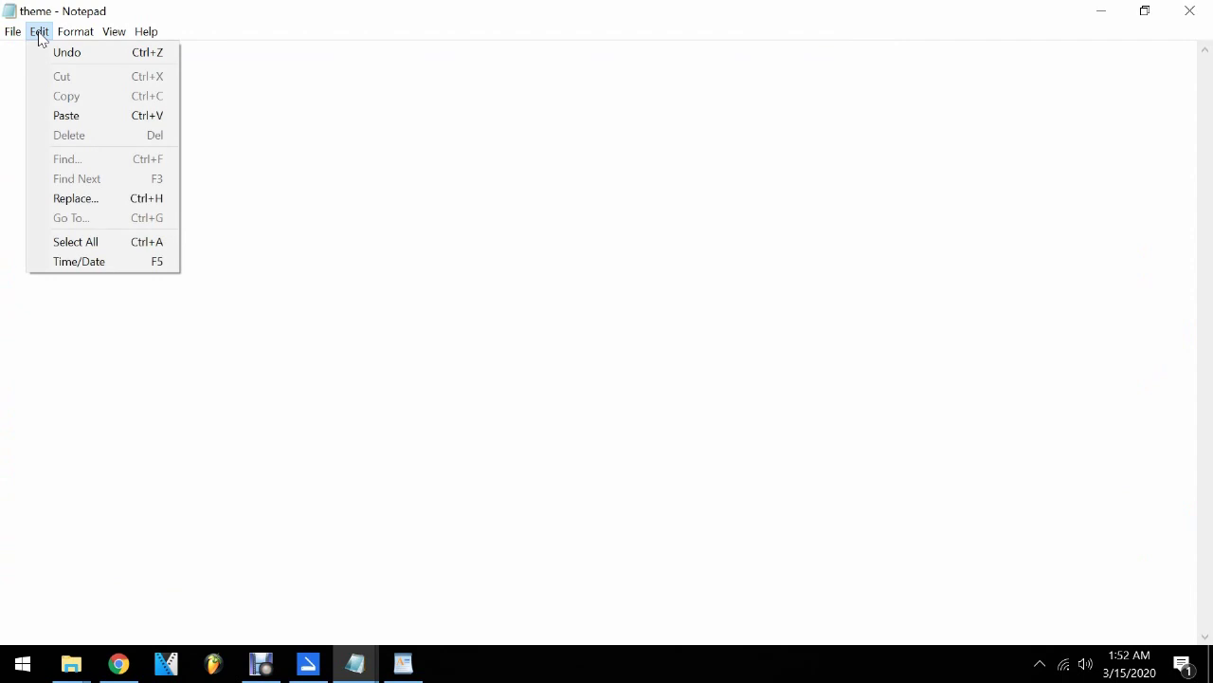
click(67, 113)
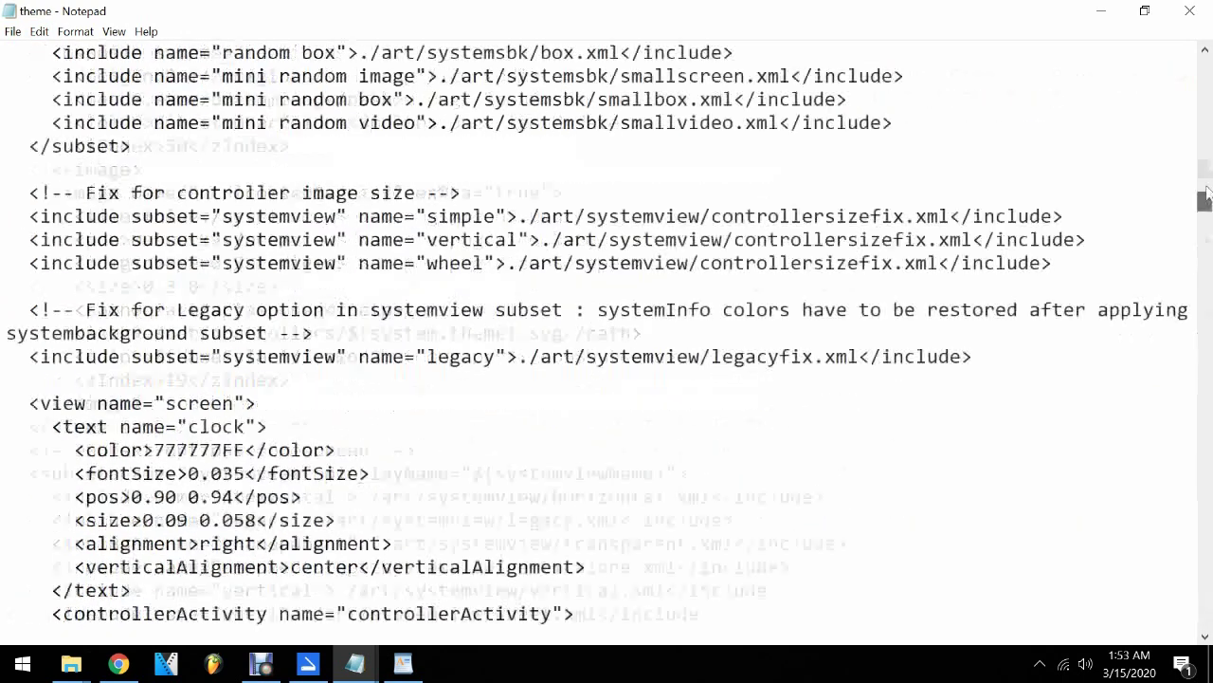
drag(1206, 196, 1200, 52)
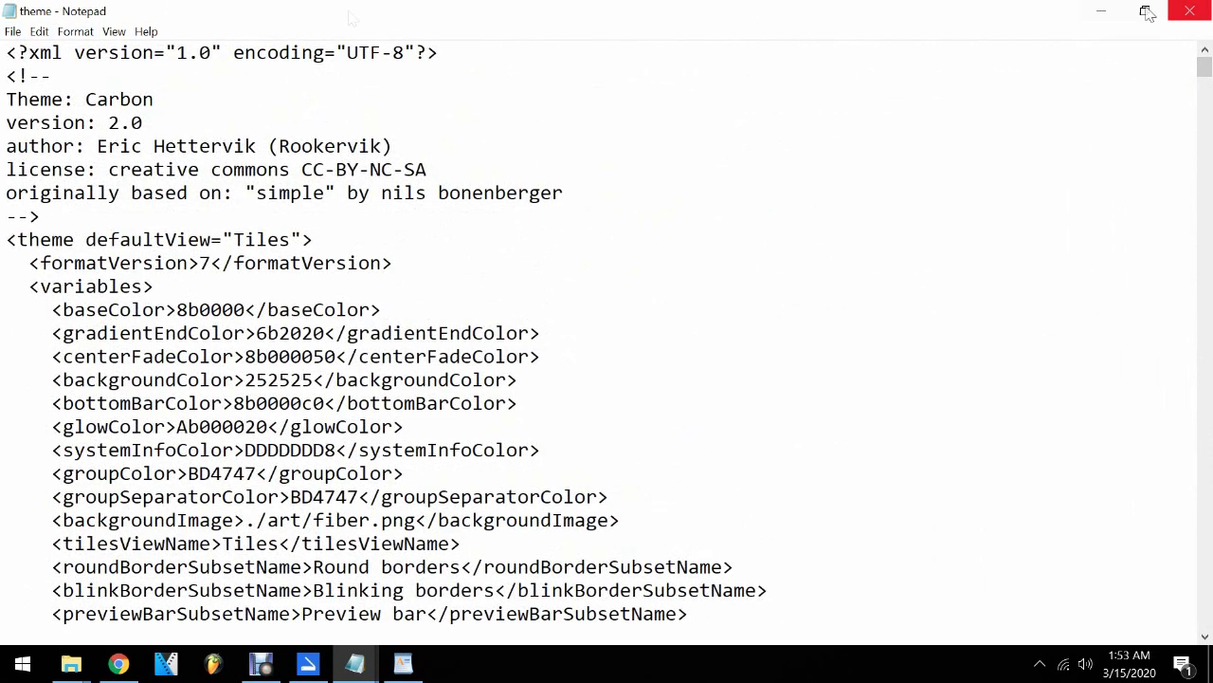
click(7, 30)
click(42, 90)
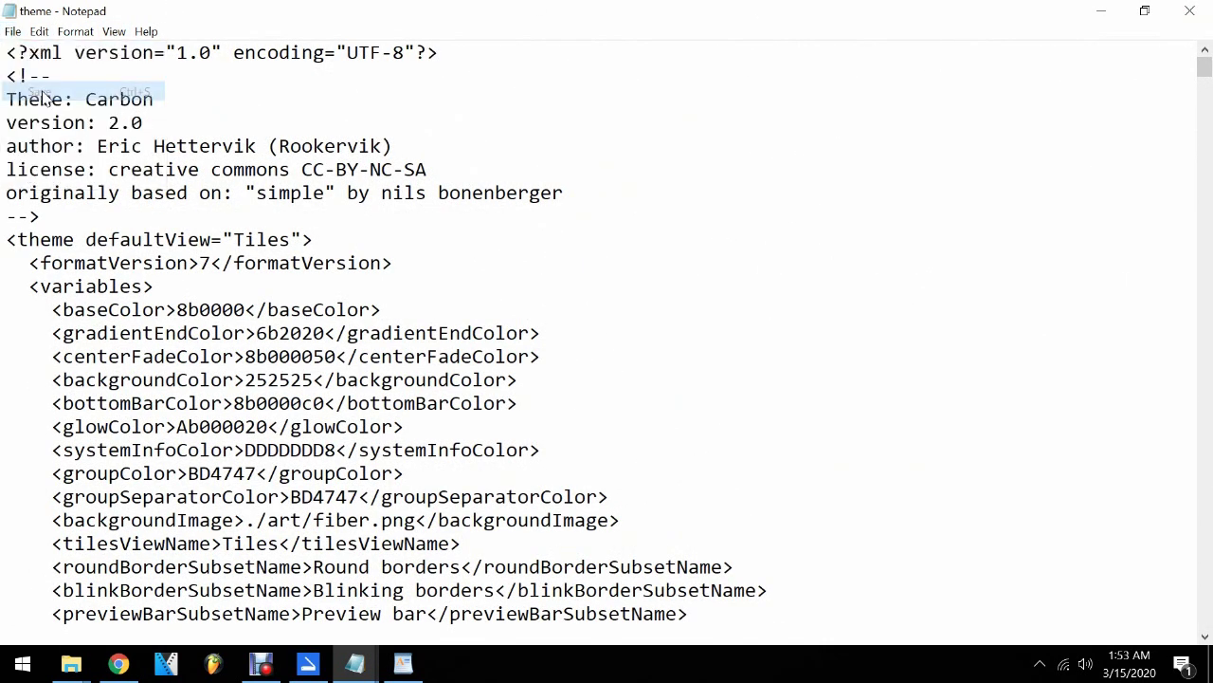
click(1190, 11)
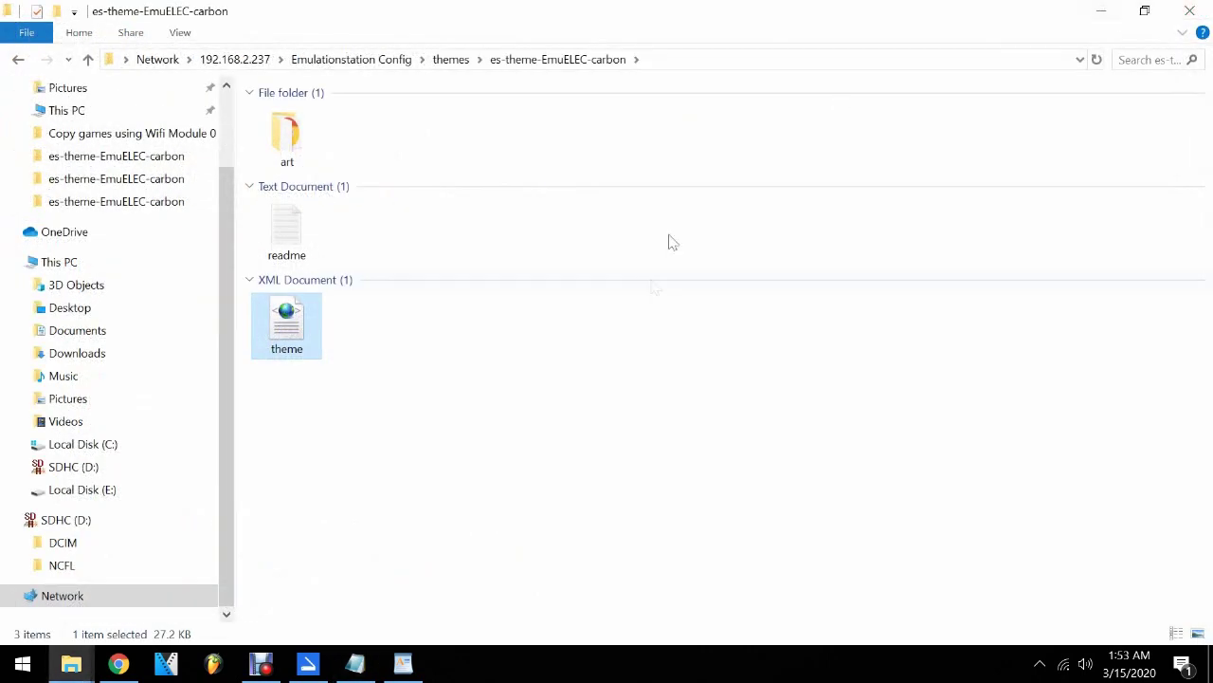